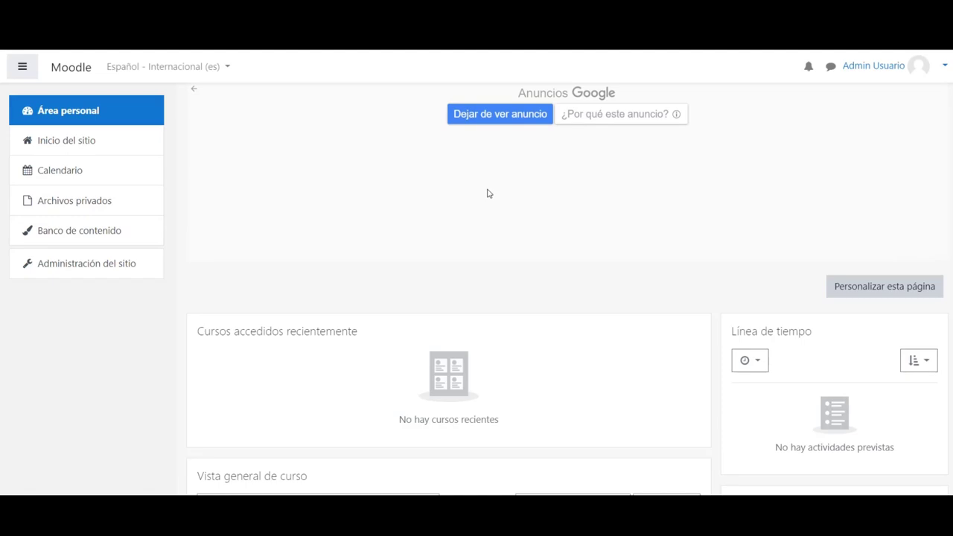
# - Open the form for adding another course from the course options of the site administration
pyautogui.click(77, 268)
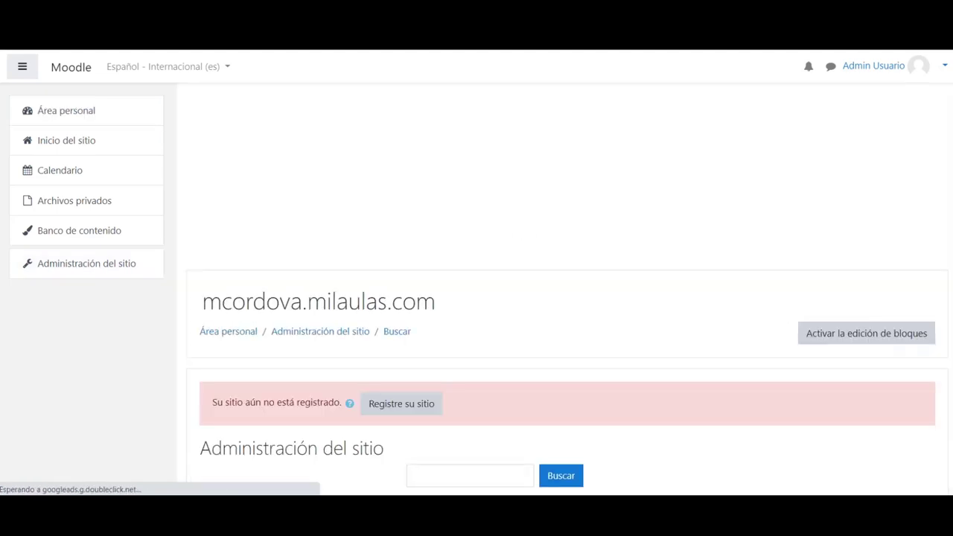
pyautogui.scroll(-4, 934, 228)
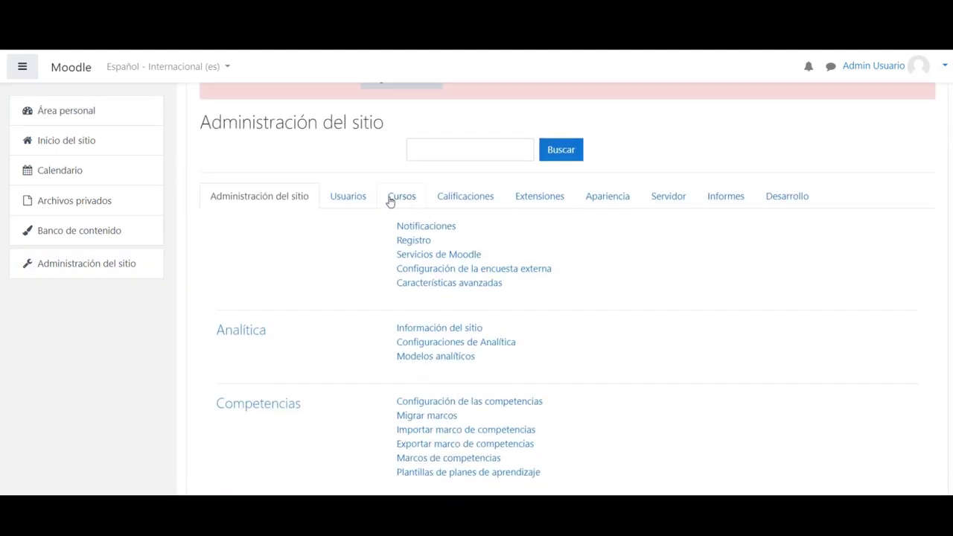
pyautogui.click(400, 196)
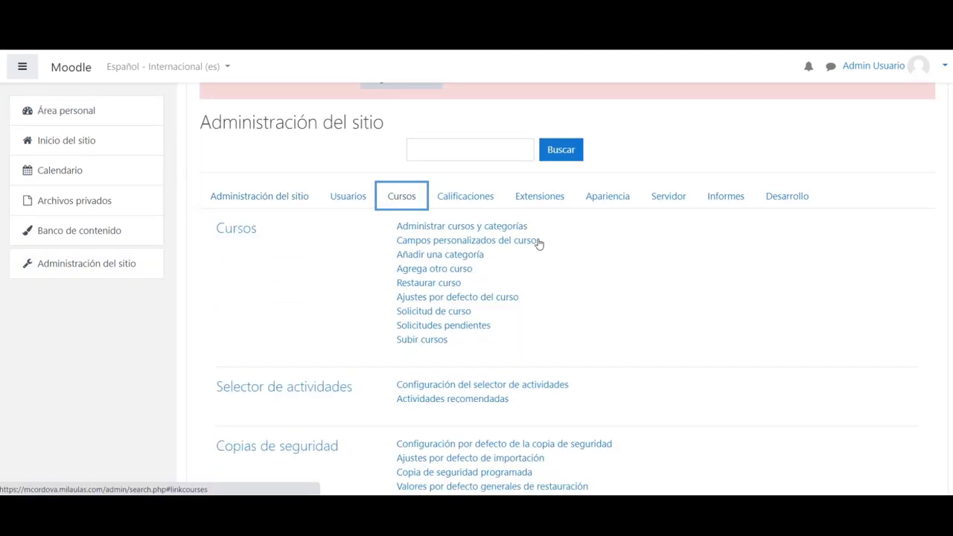
pyautogui.click(431, 272)
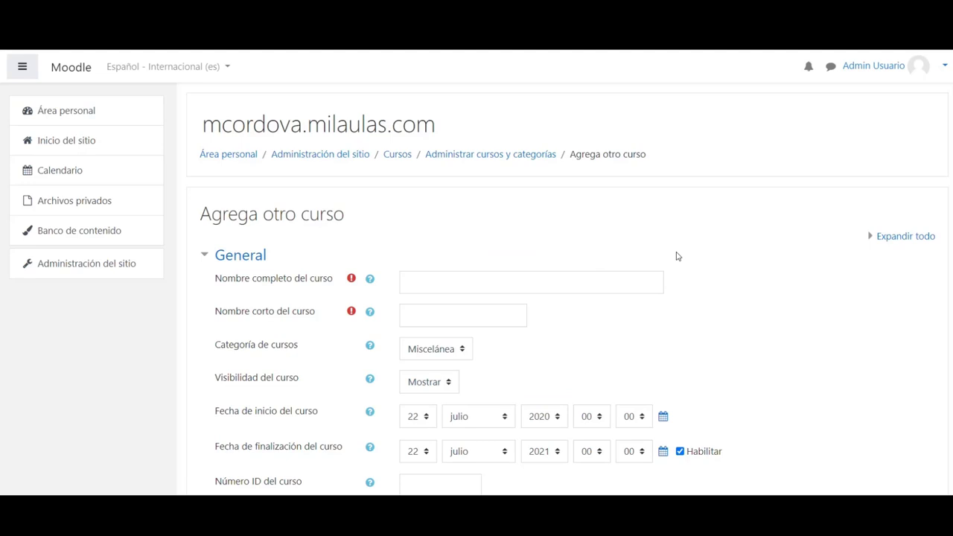
# - Enter "Herramientas informáticas para la gestión" as the course's full name
pyautogui.scroll(-1, 677, 256)
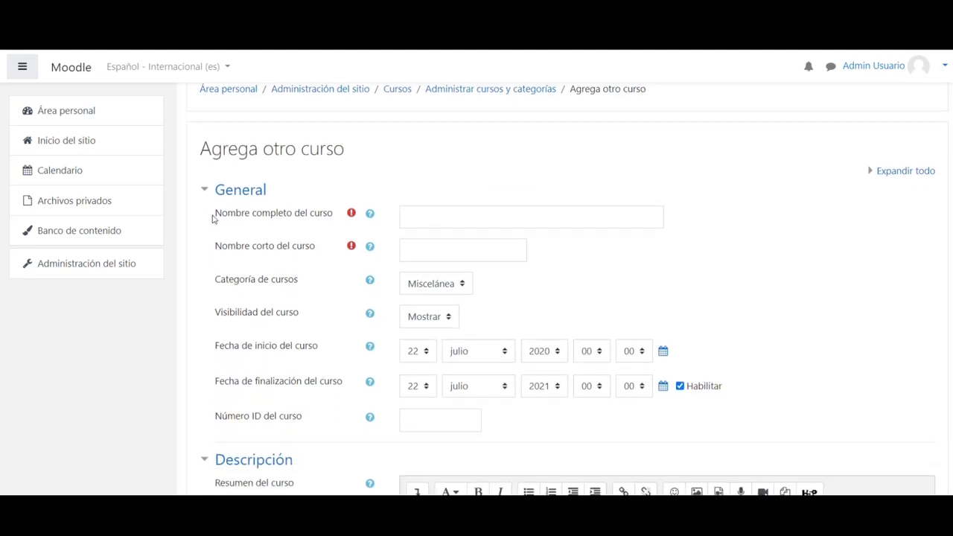
pyautogui.click(454, 218)
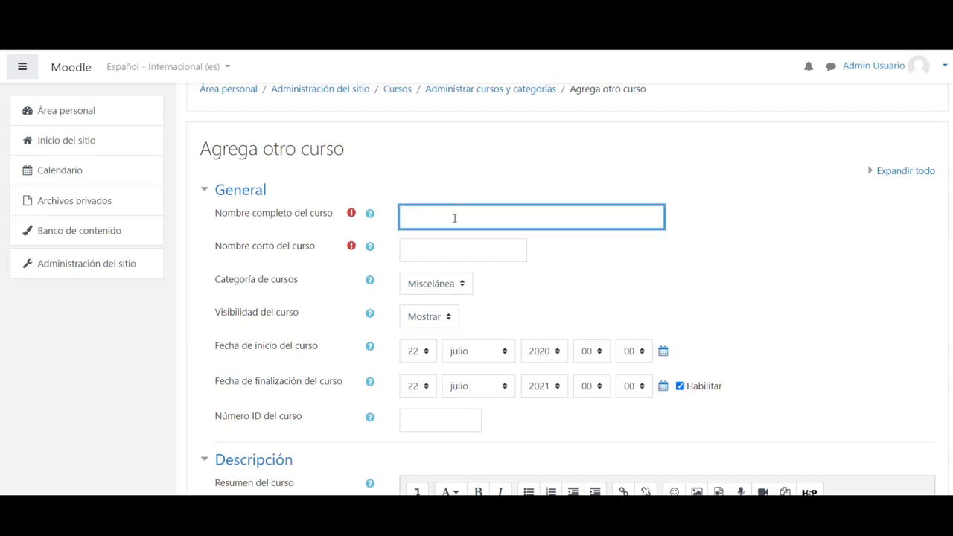
pyautogui.write('Herramientas informáticas para ')
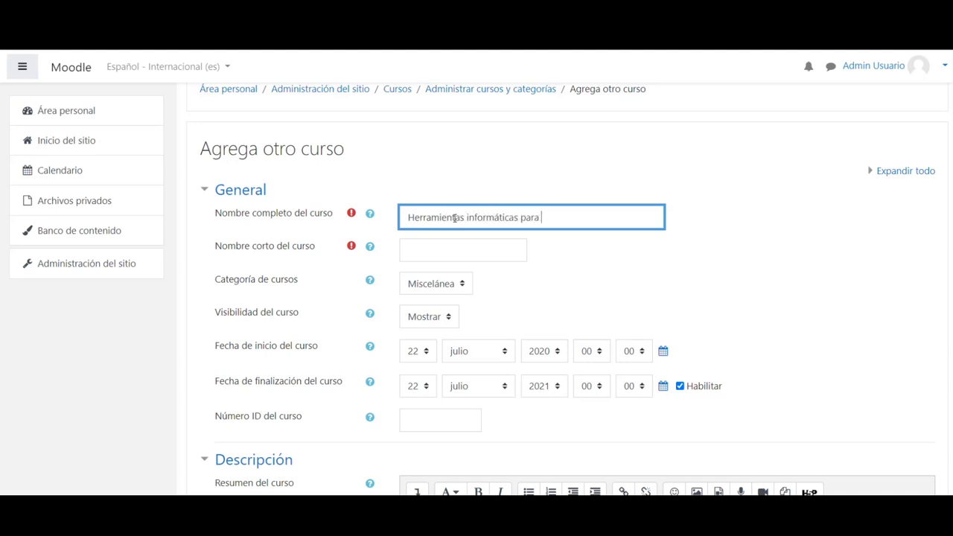
pyautogui.write('la gestión')
# - Enter HIG20202 as the course's short name
pyautogui.click(443, 251)
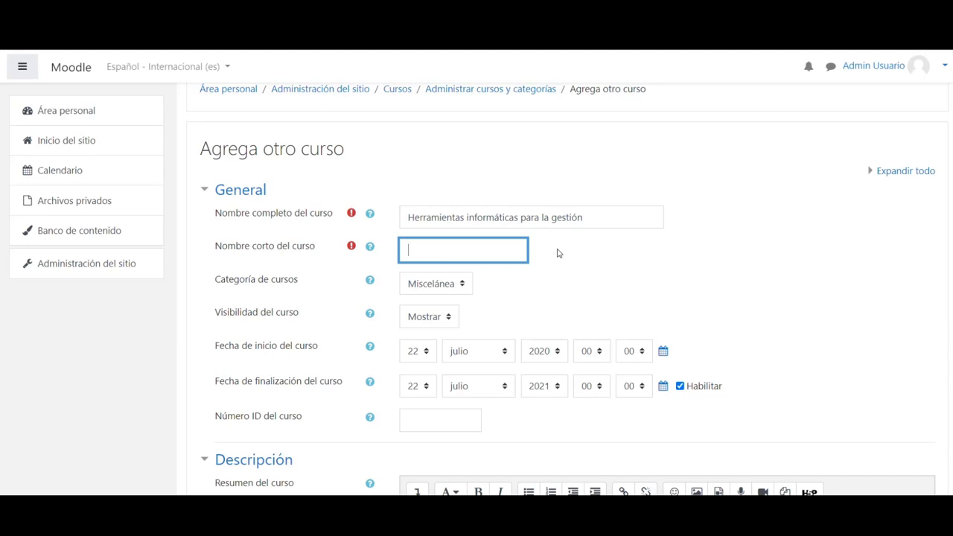
pyautogui.write('HIG')
pyautogui.write('2020')
pyautogui.hotkey('ctrl', 'a')
pyautogui.press('End')
pyautogui.write('20')
pyautogui.hotkey('ctrl', 'a')
pyautogui.press('End')
pyautogui.press('BackSpace')
# - Set the course start date to 23 July 2020 using the calendar
pyautogui.scroll(-1, 586, 305)
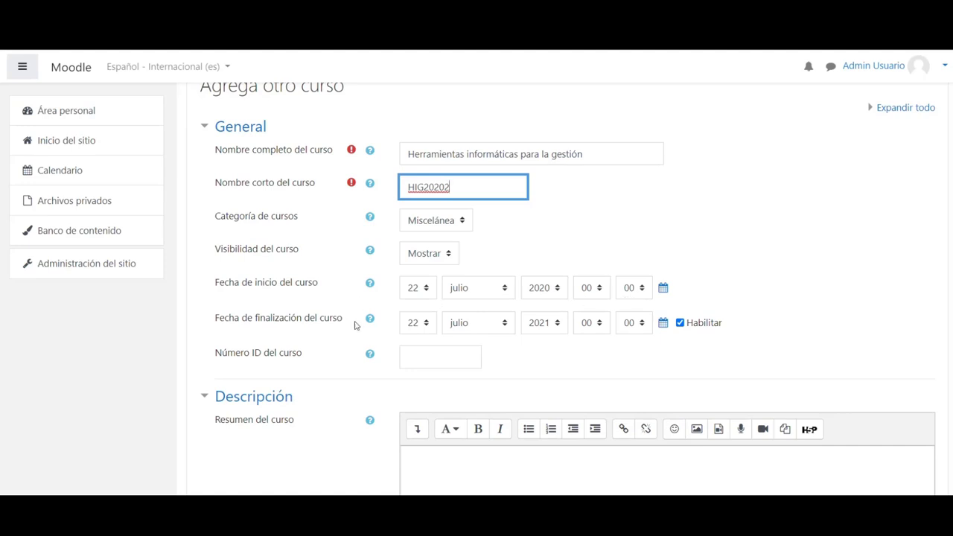
pyautogui.click(663, 287)
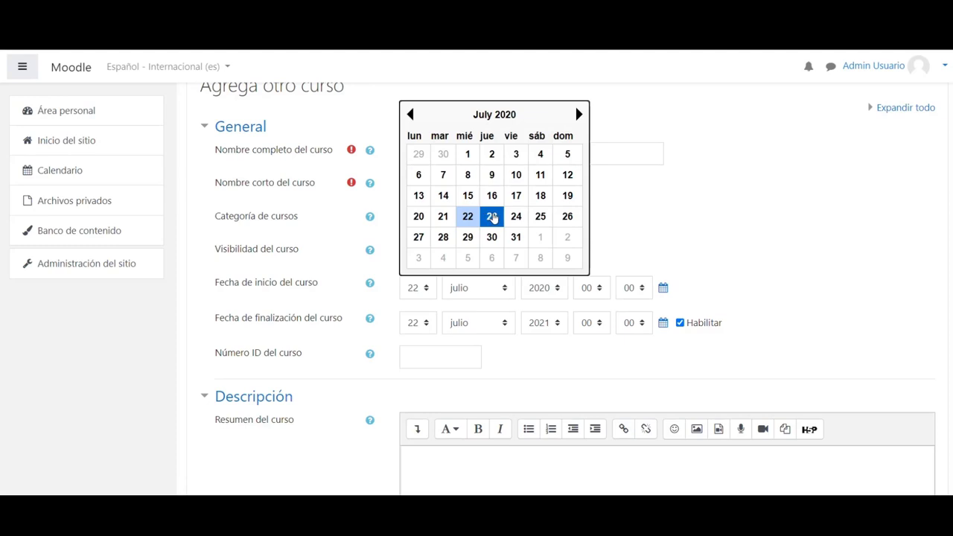
pyautogui.click(492, 216)
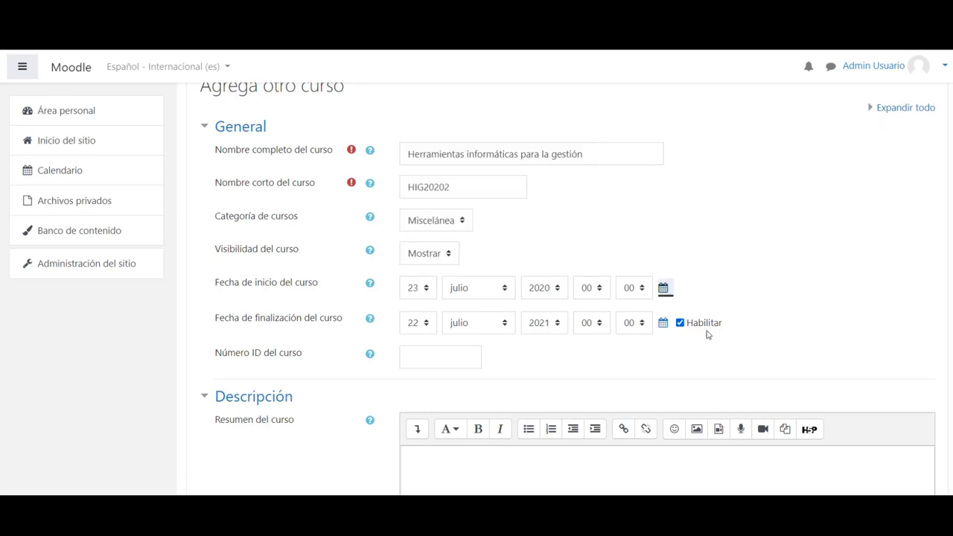
# - Set the course end date to 23 August 2021 at 23:59
pyautogui.click(663, 323)
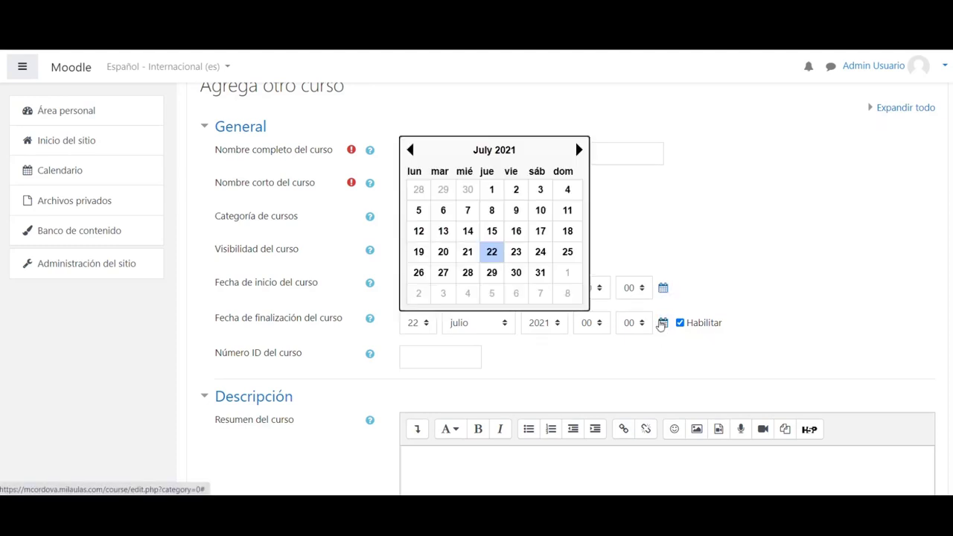
pyautogui.click(579, 150)
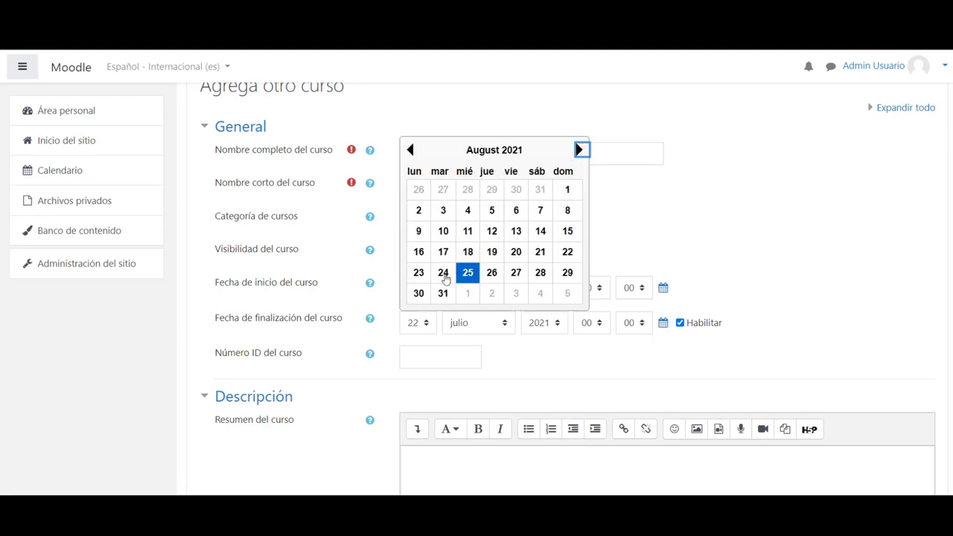
pyautogui.click(413, 282)
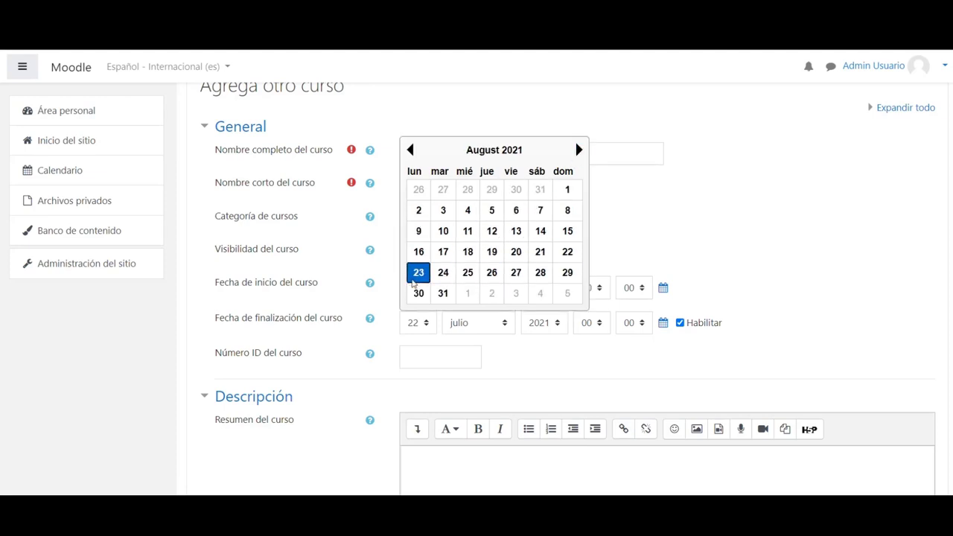
pyautogui.click(594, 325)
pyautogui.click(589, 304)
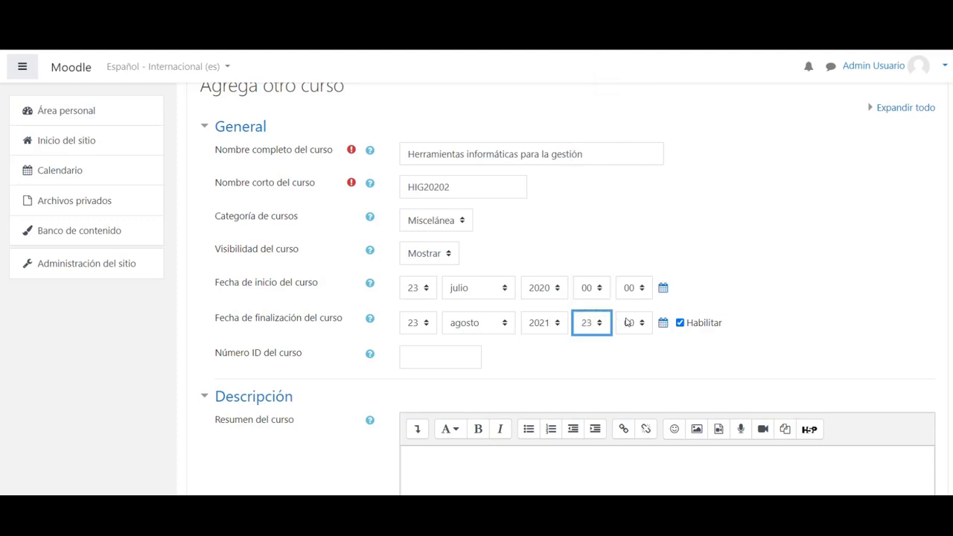
pyautogui.click(633, 323)
pyautogui.moveTo(650, 147); pyautogui.dragTo(648, 298)
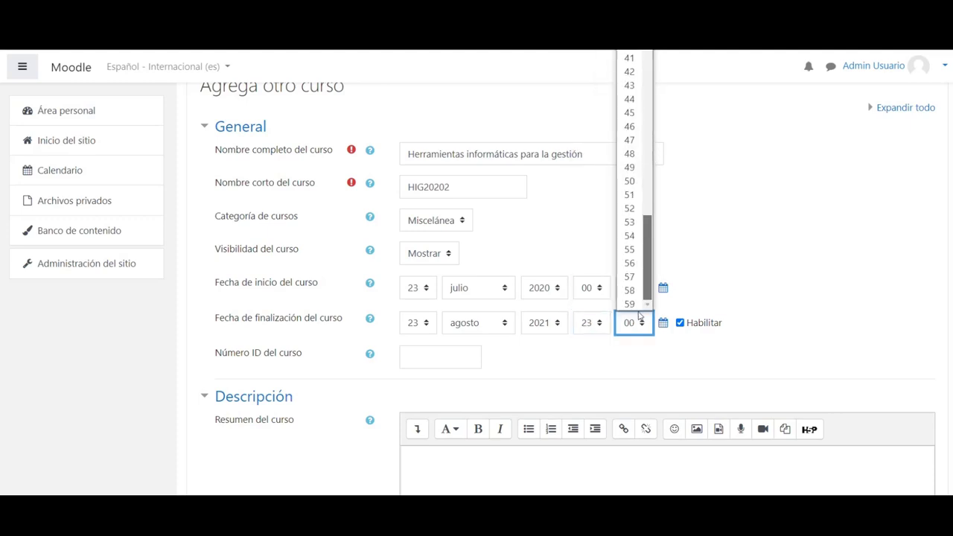
pyautogui.click(638, 299)
# - Switch to the syllabus in Word and copy the whole text of the Sumilla section, from its first paragraph to its last
pyautogui.scroll(-2, 840, 264)
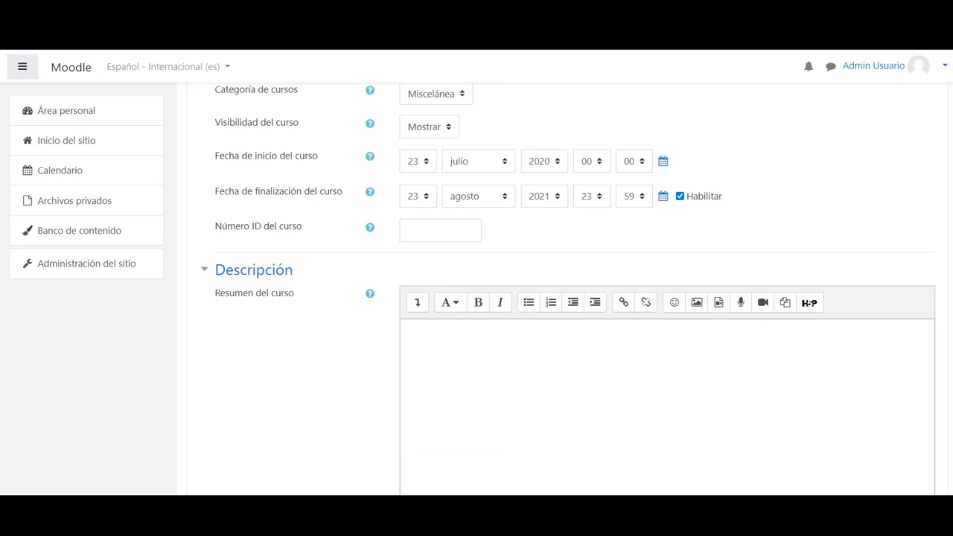
pyautogui.scroll(-1, 856, 241)
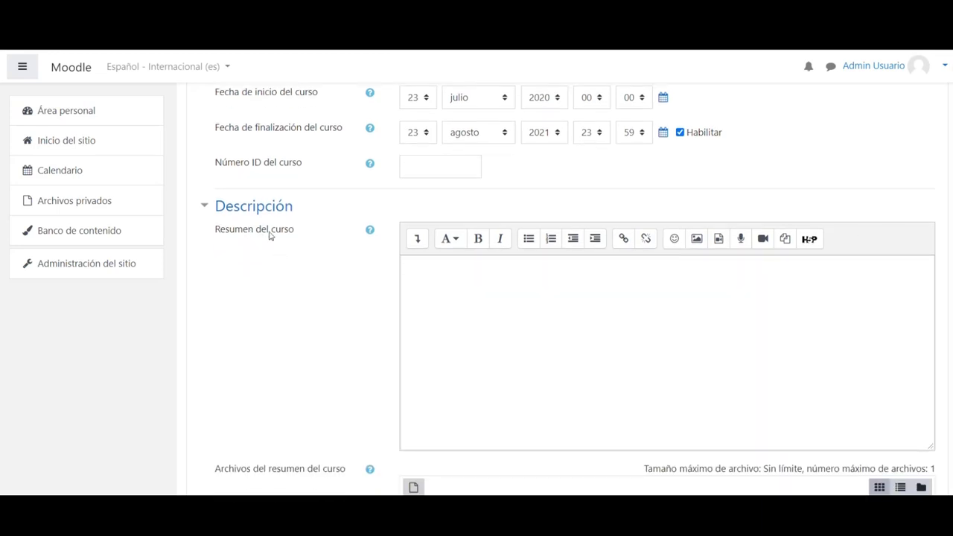
pyautogui.click(462, 283)
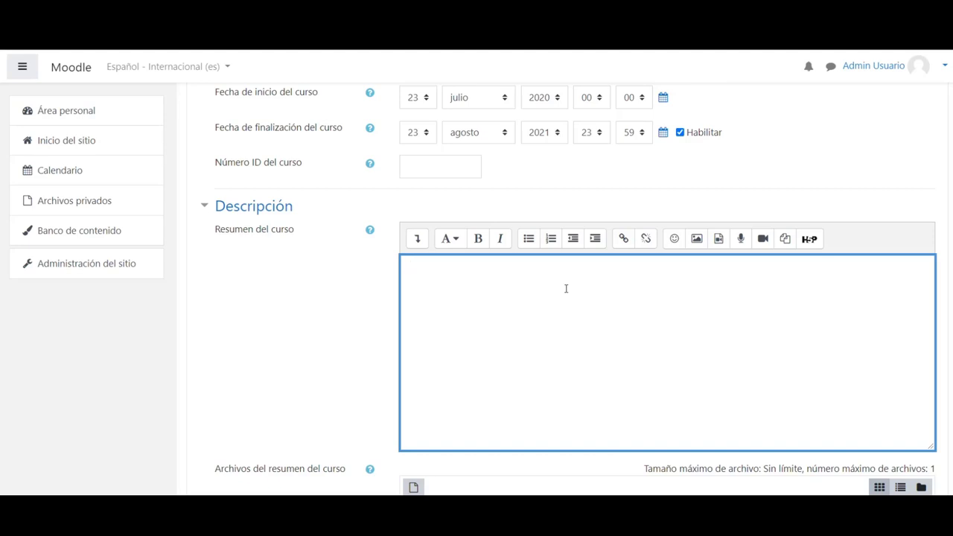
pyautogui.hotkey('alt', 'Tab')
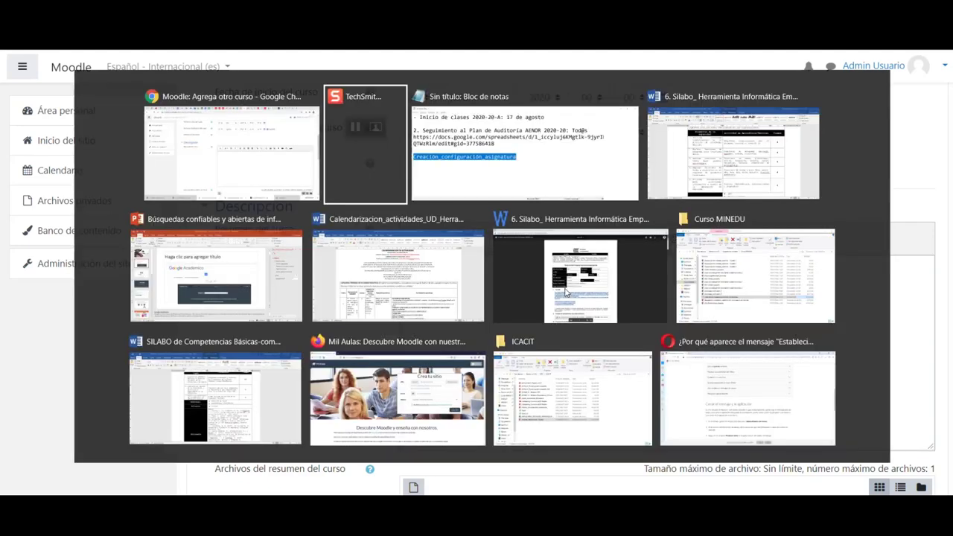
pyautogui.press('Tab')
pyautogui.scroll(15, 632, 273)
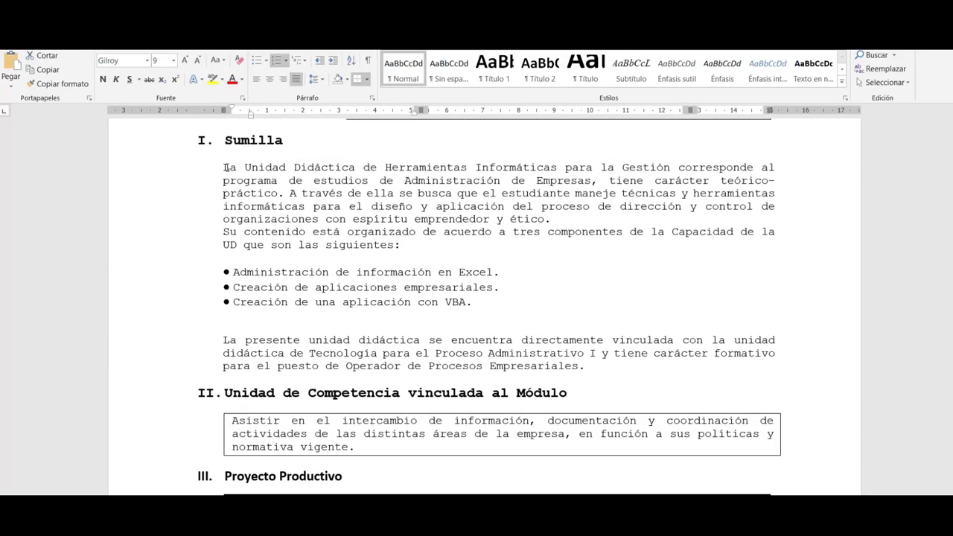
pyautogui.moveTo(225, 167); pyautogui.dragTo(596, 370)
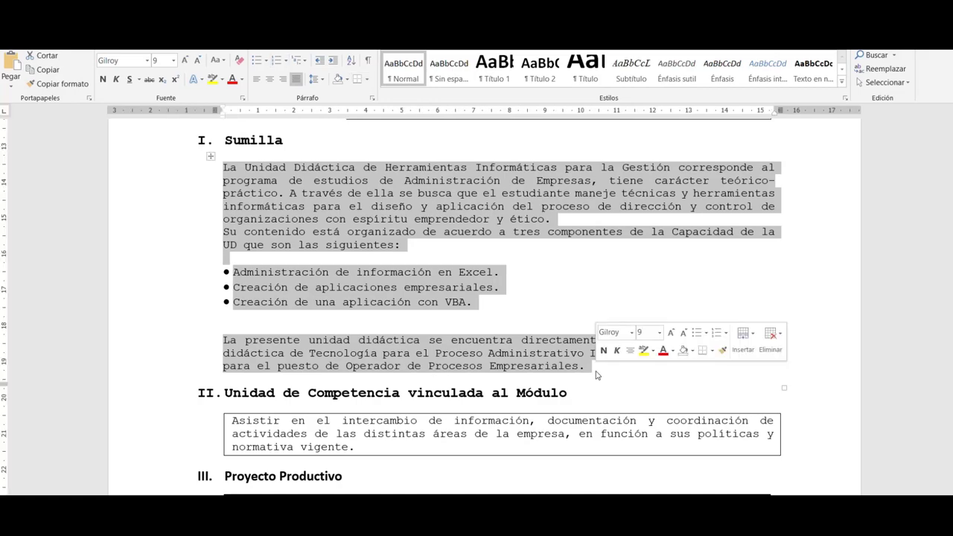
# - Back in Moodle, paste the copied Sumilla text into the course summary and delete the blank line above the bullet list
pyautogui.hotkey('alt', 'Tab')
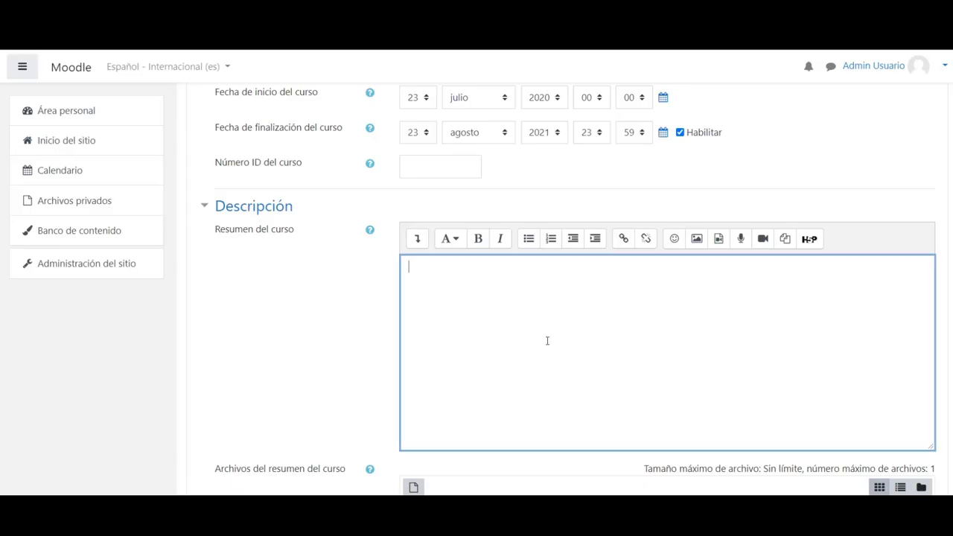
pyautogui.click(542, 341)
pyautogui.hotkey('ctrl', 'v')
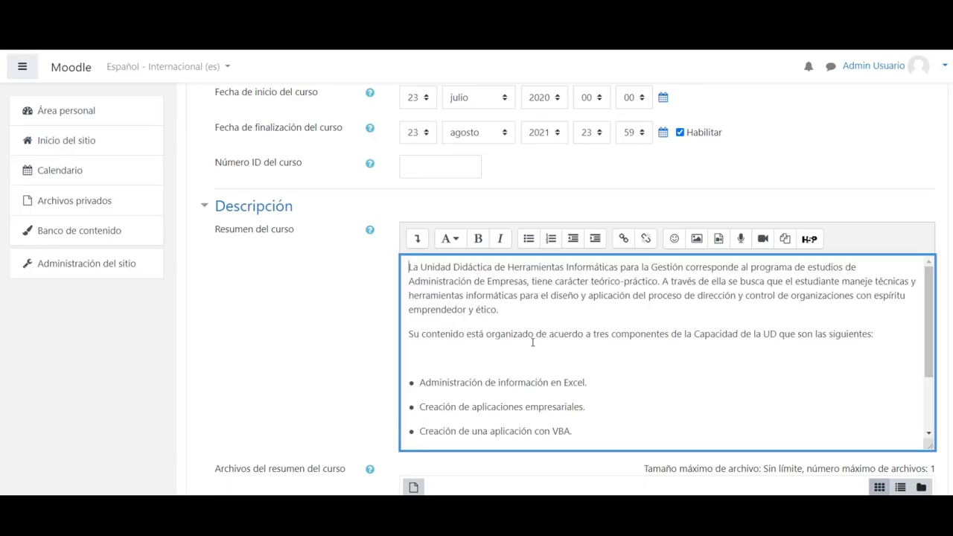
pyautogui.click(489, 354)
pyautogui.press('Delete')
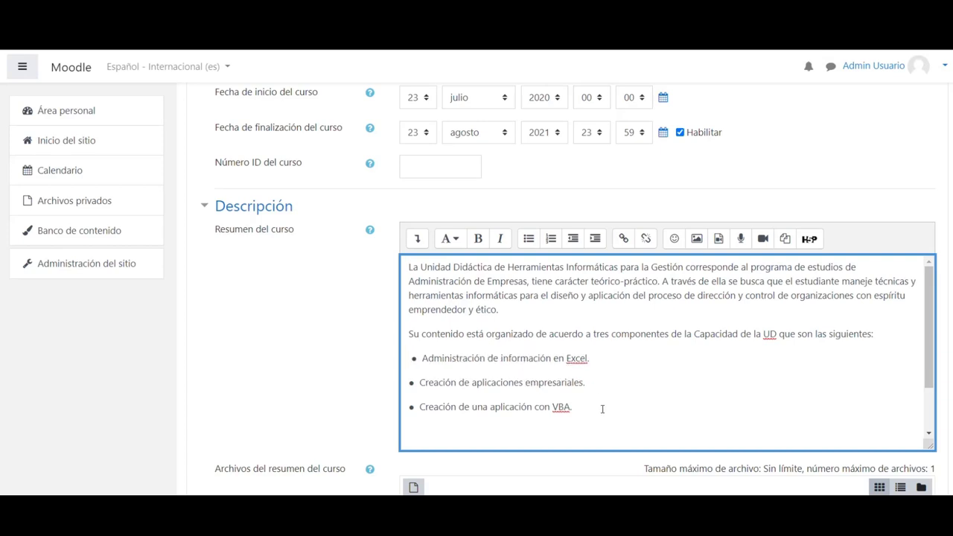
pyautogui.click(635, 426)
# - Expand the course format settings and choose "Formato de temas" as the course format
pyautogui.scroll(-5, 944, 399)
pyautogui.scroll(-1, 944, 398)
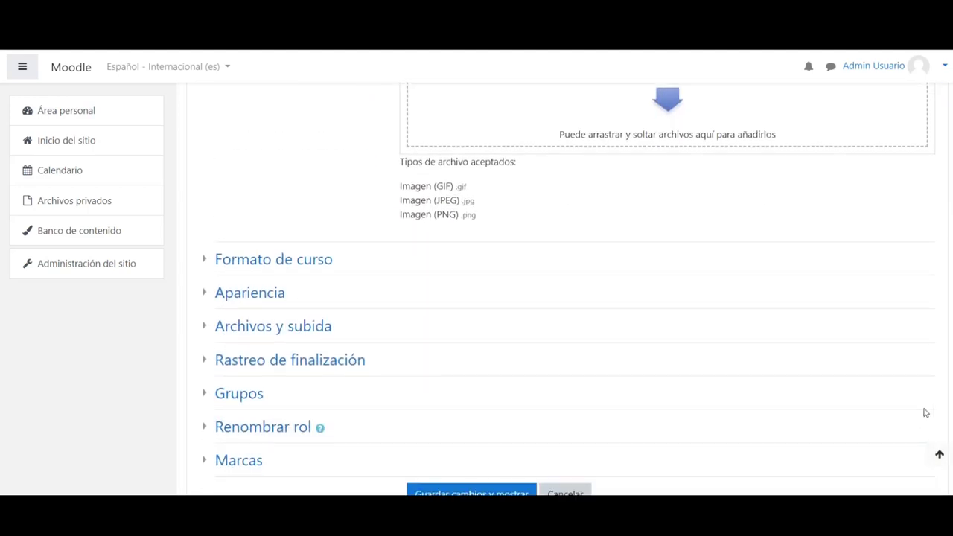
pyautogui.click(297, 261)
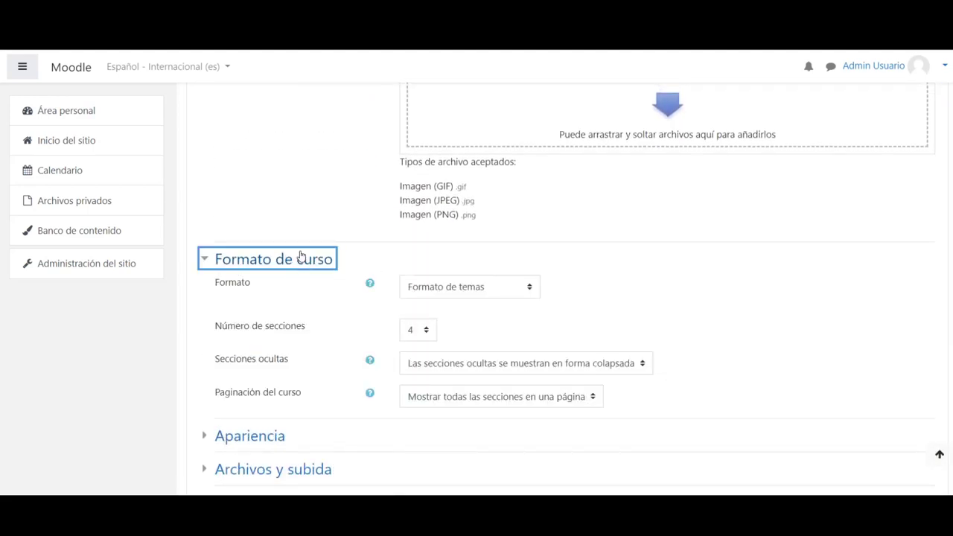
pyautogui.click(509, 295)
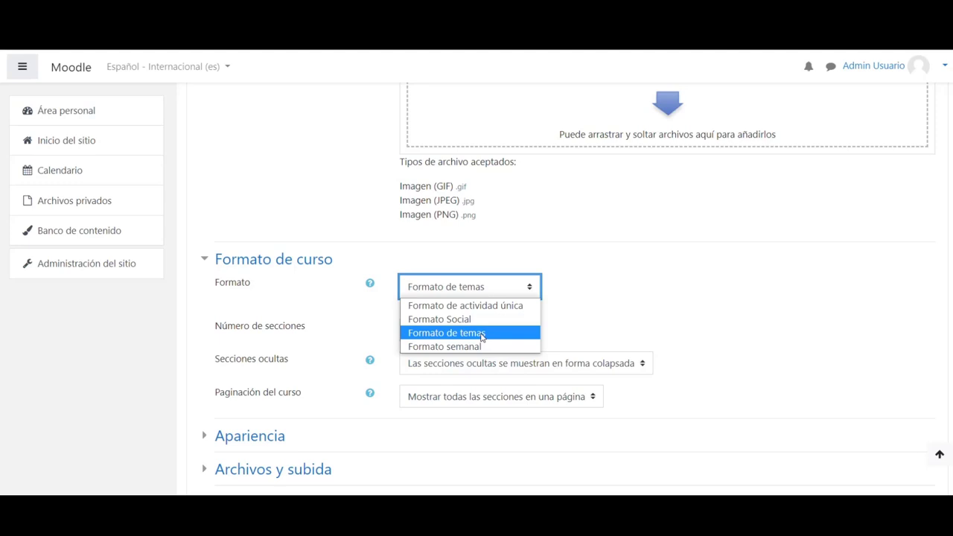
pyautogui.click(481, 337)
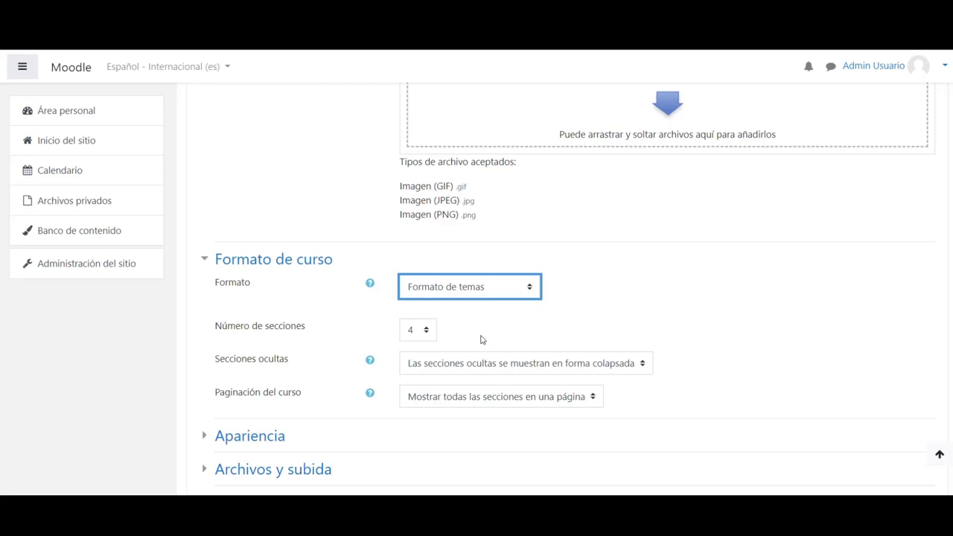
# - Check the numbered capacity elements in the Word syllabus table and set the course's number of sections to 5 in Moodle
pyautogui.hotkey('alt', 'Tab')
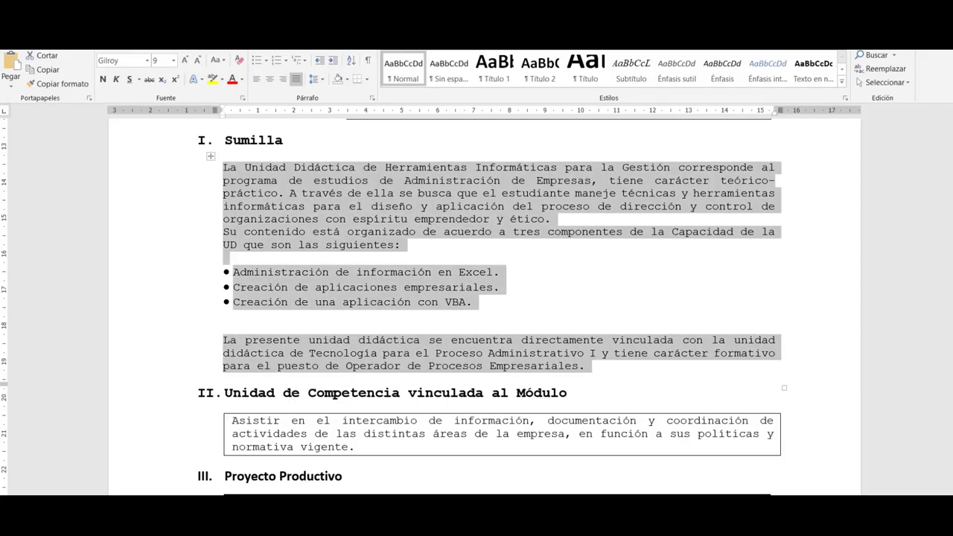
pyautogui.scroll(-10, 484, 305)
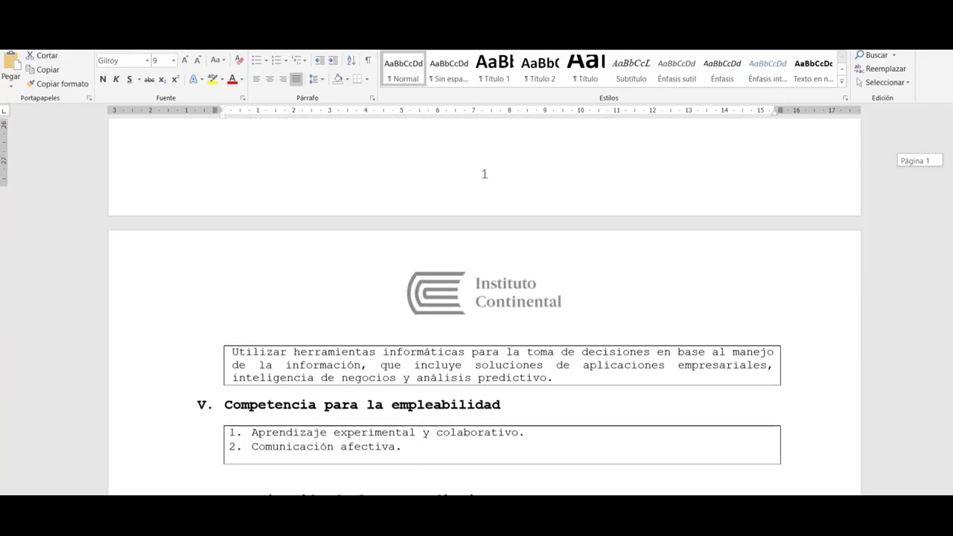
pyautogui.scroll(-10, 950, 214)
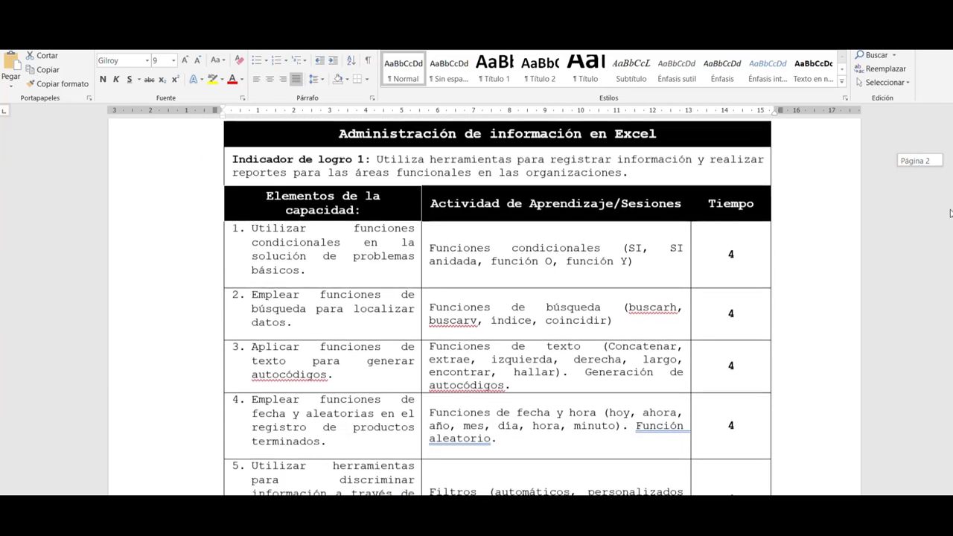
pyautogui.scroll(-1, 950, 213)
pyautogui.moveTo(950, 217); pyautogui.dragTo(950, 216)
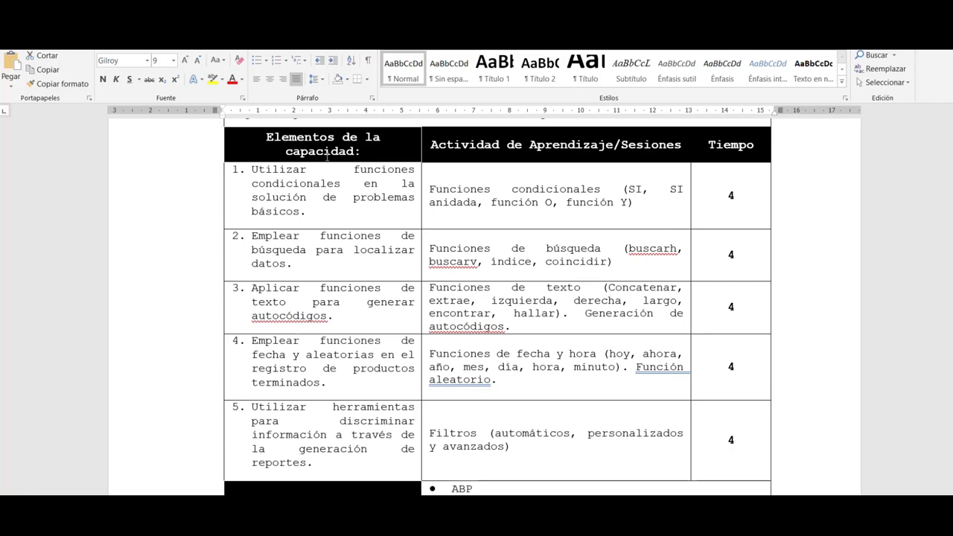
pyautogui.hotkey('alt', 'Tab')
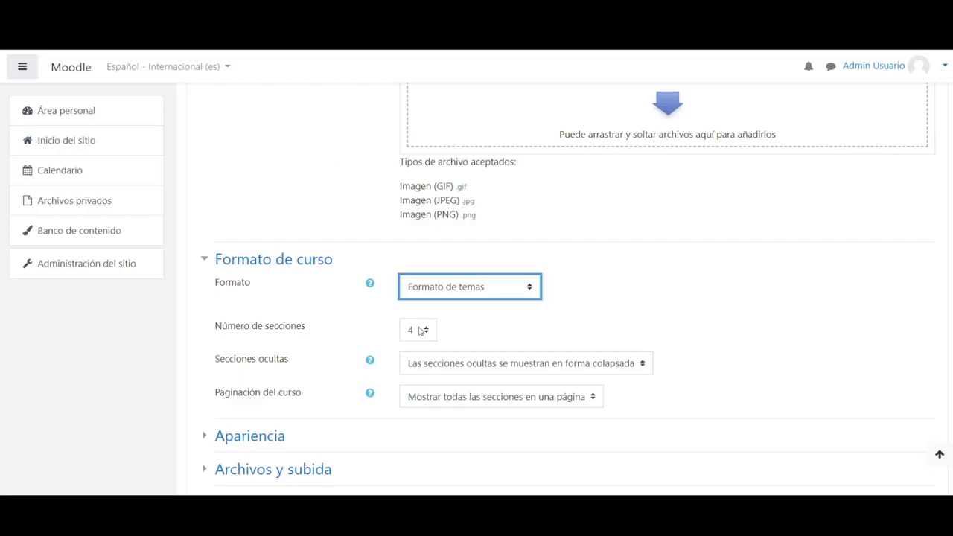
pyautogui.click(418, 330)
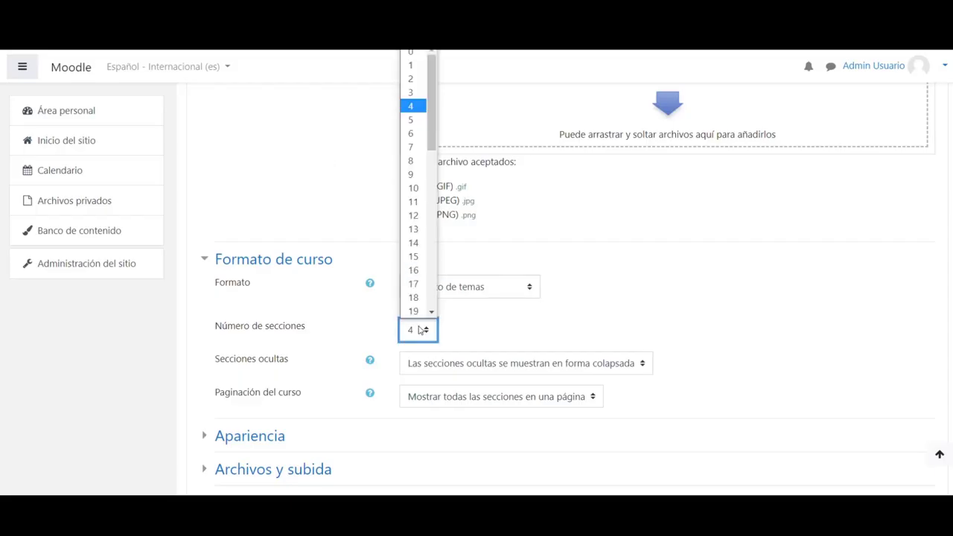
pyautogui.click(421, 120)
pyautogui.click(775, 330)
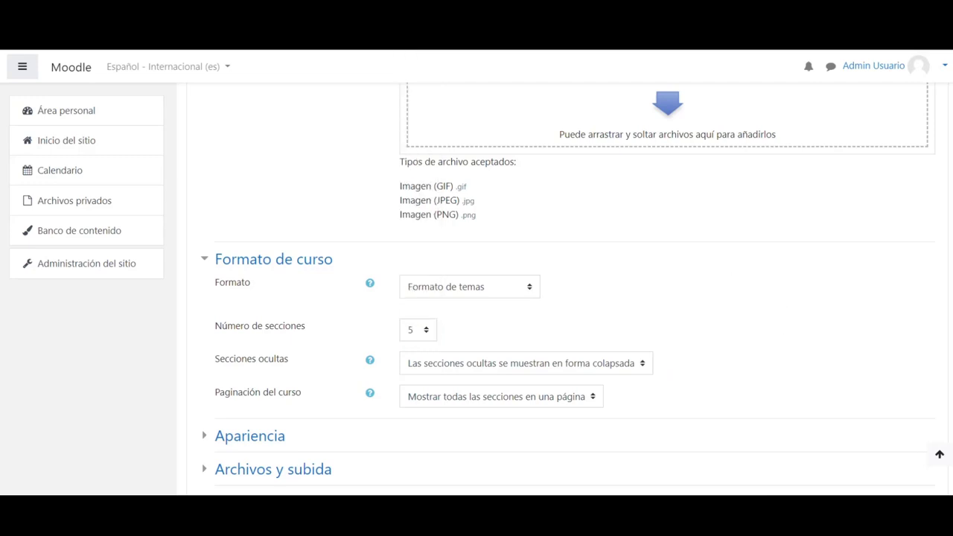
# - Expand the Apariencia settings and force the course language to "Español - Internacional (es)"
pyautogui.scroll(-1, 568, 285)
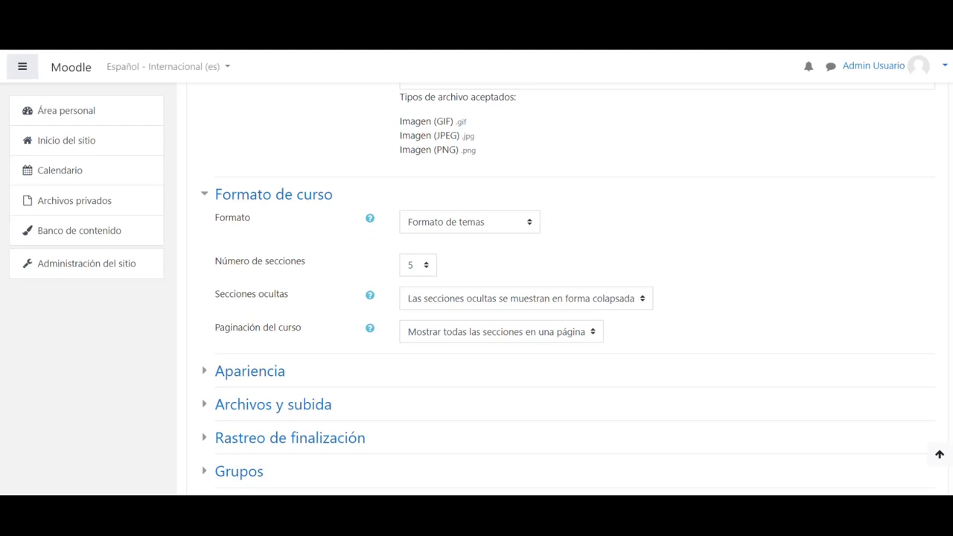
pyautogui.scroll(-2, 143, 276)
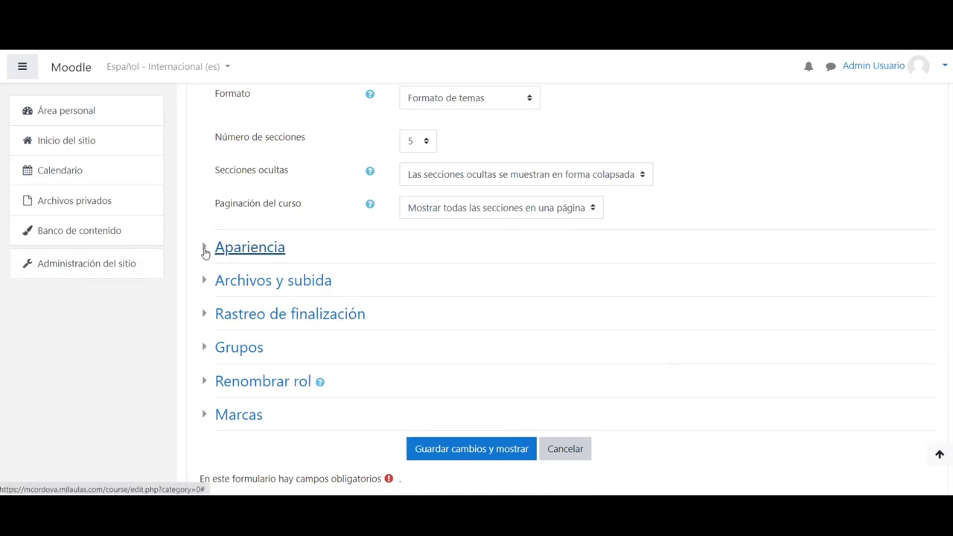
pyautogui.click(204, 251)
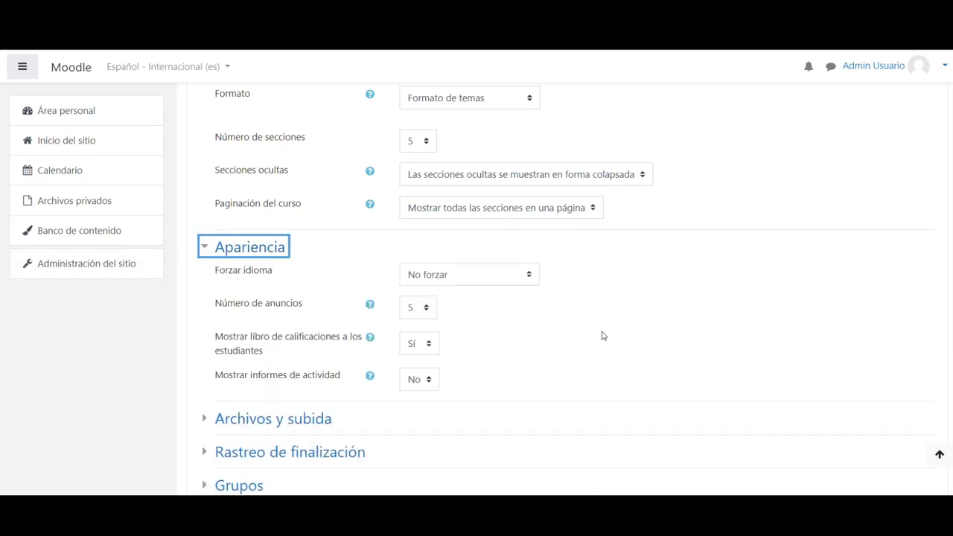
pyautogui.click(481, 275)
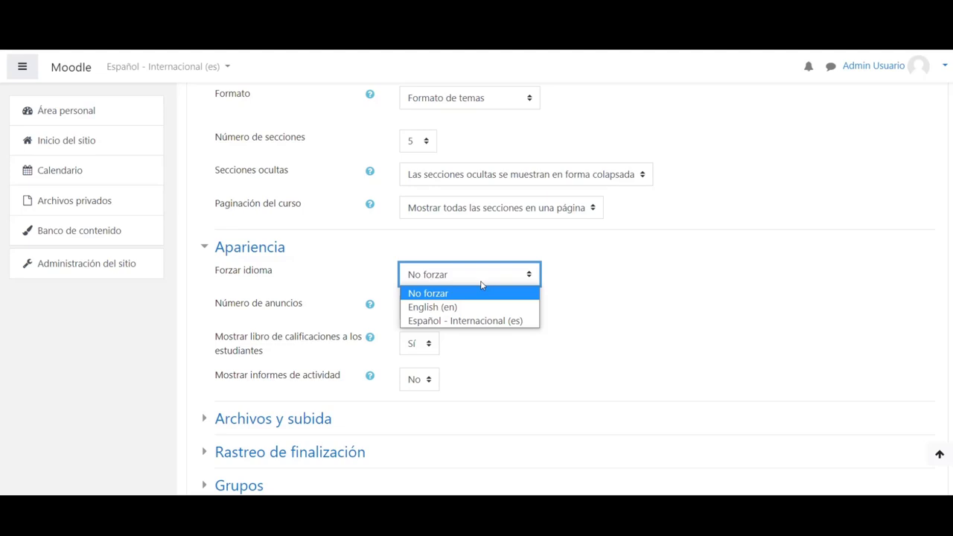
pyautogui.click(478, 321)
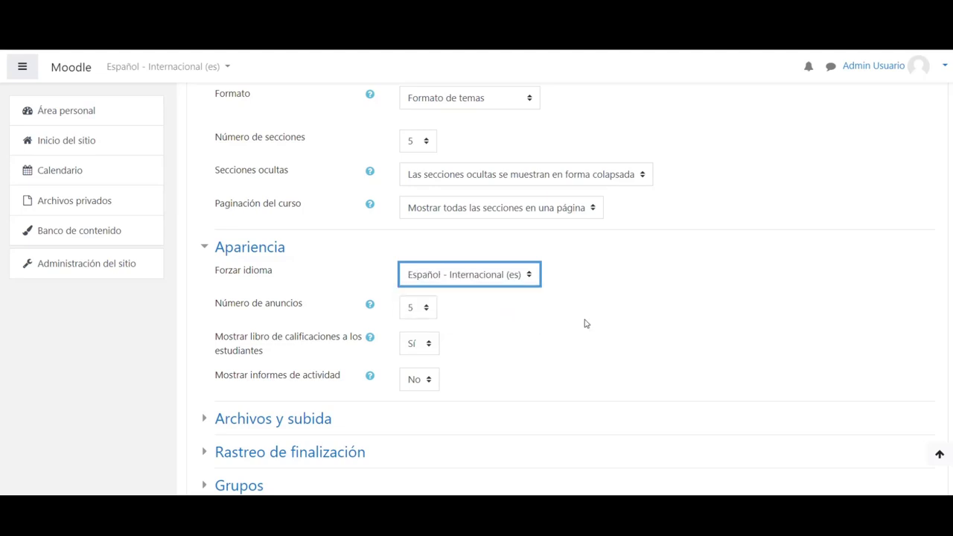
pyautogui.click(615, 323)
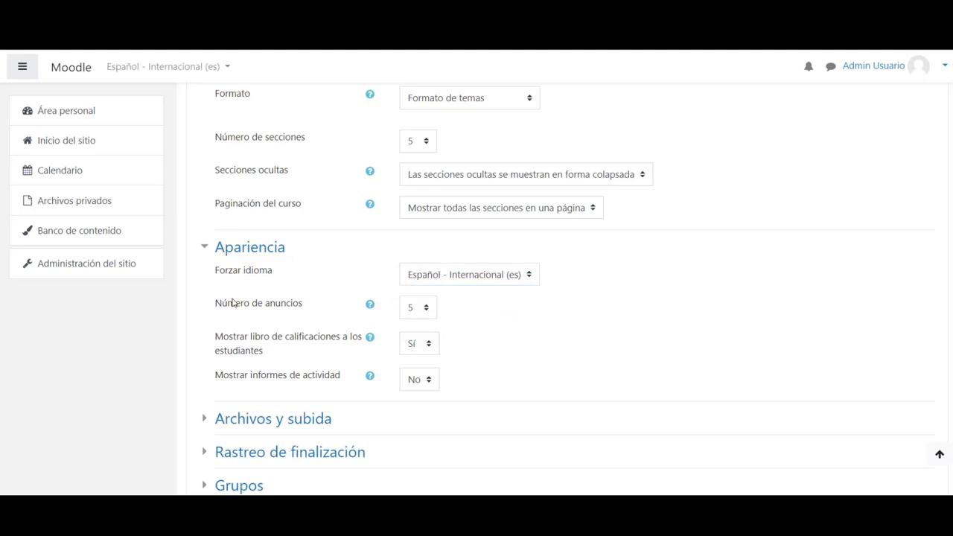
# - Choose 5 as the number of announcements and set "Mostrar informes de actividad" to Sí
pyautogui.click(418, 312)
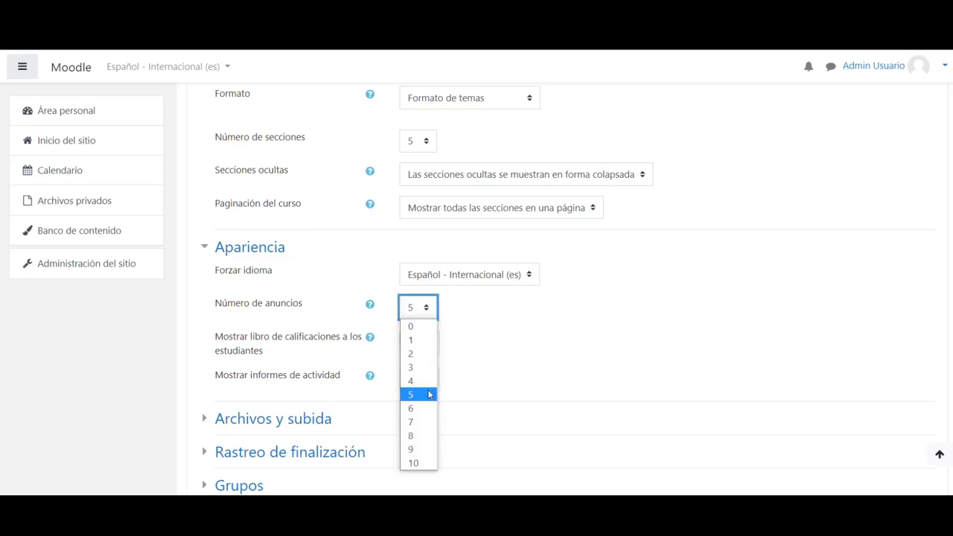
pyautogui.click(431, 393)
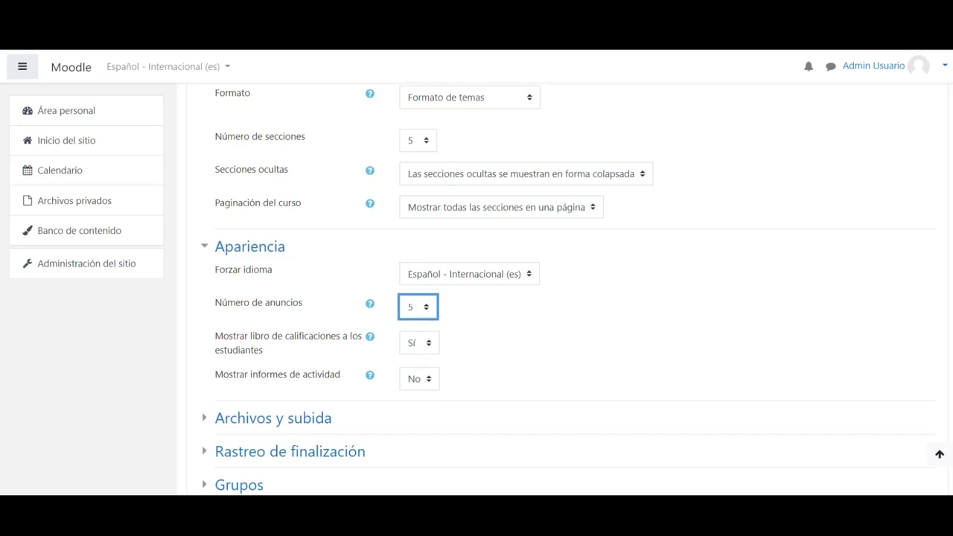
pyautogui.scroll(-1, 213, 324)
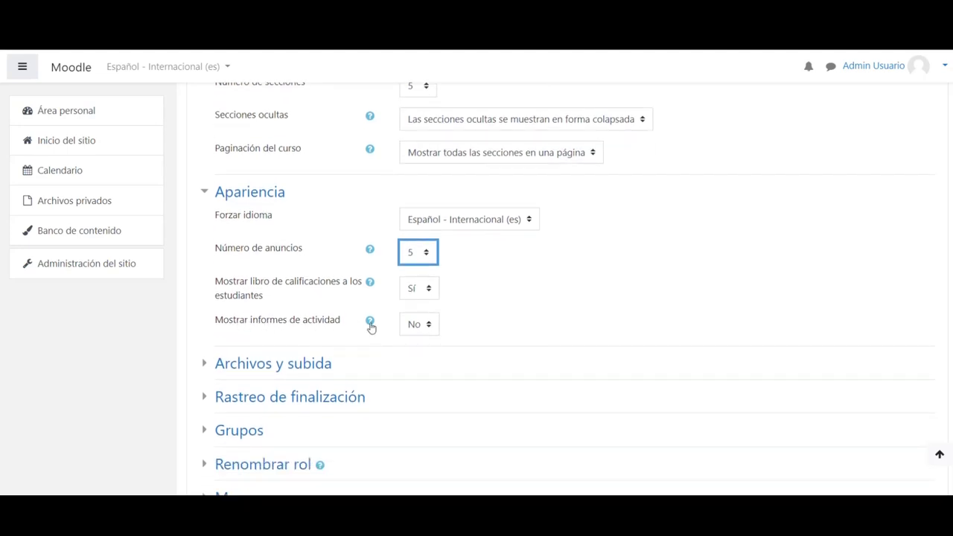
pyautogui.click(411, 325)
pyautogui.click(411, 357)
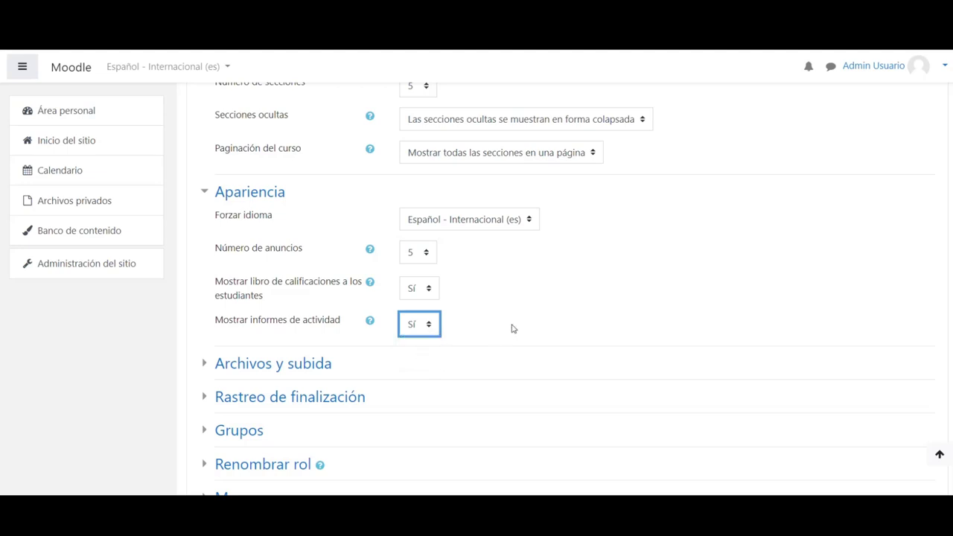
pyautogui.click(506, 321)
# - Expand "Archivos y subida" and limit the maximum size of user-uploaded files to 10MB
pyautogui.scroll(-1, 568, 289)
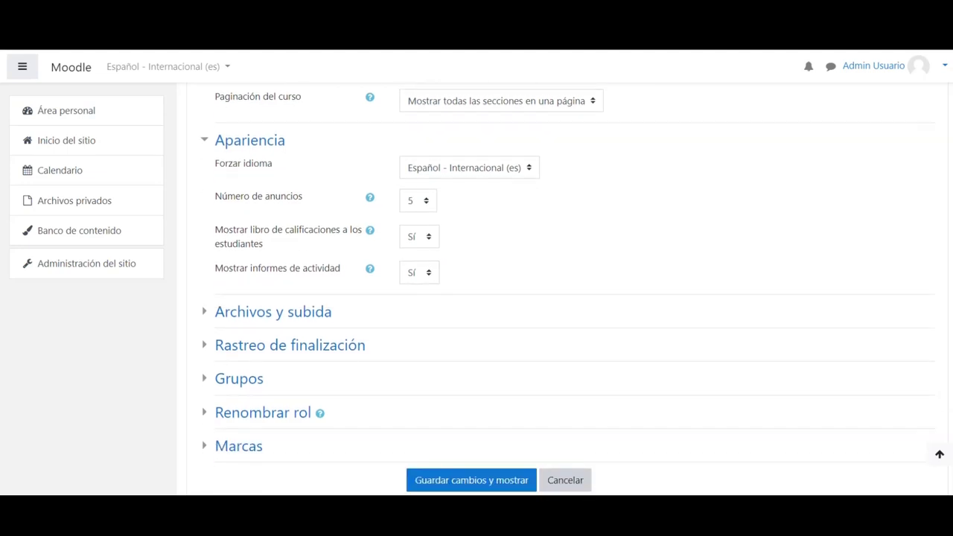
pyautogui.scroll(-1, 753, 410)
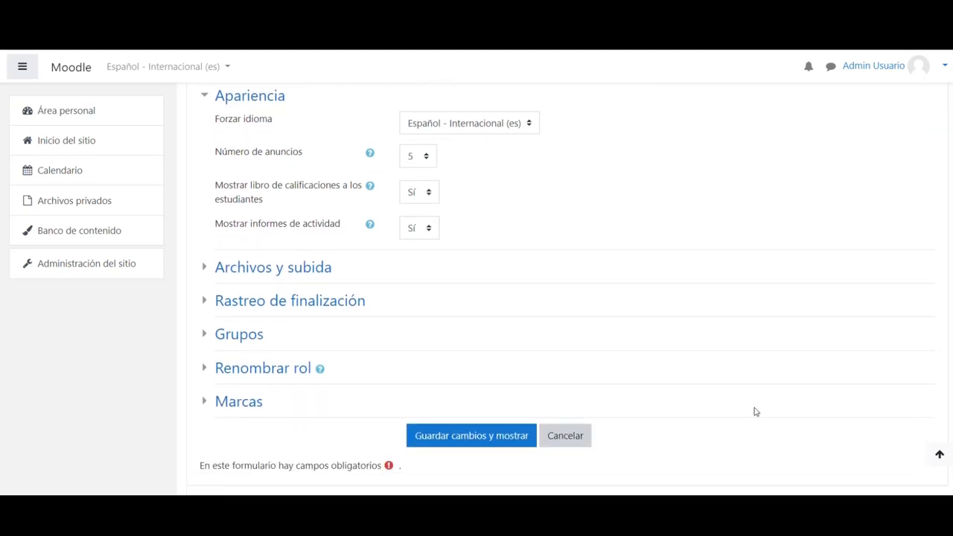
pyautogui.click(242, 270)
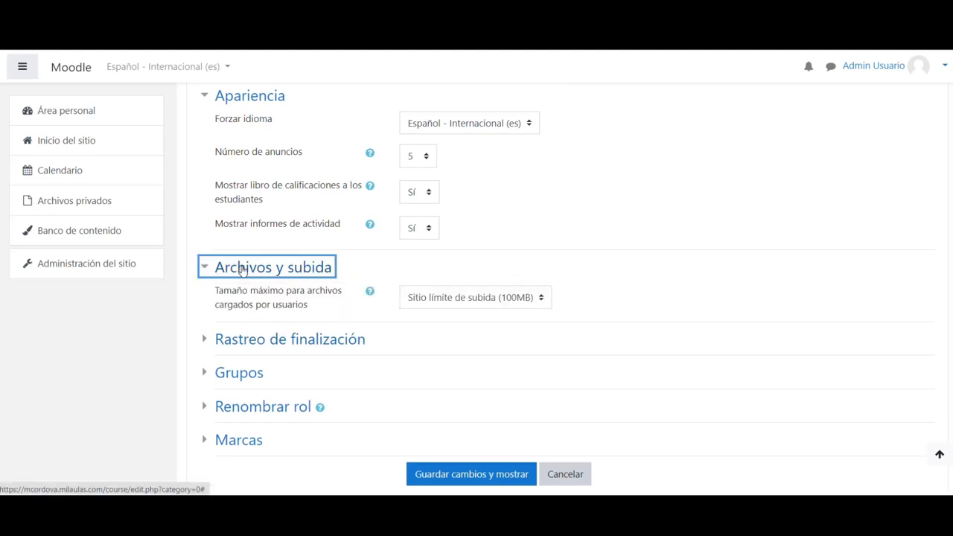
pyautogui.click(484, 298)
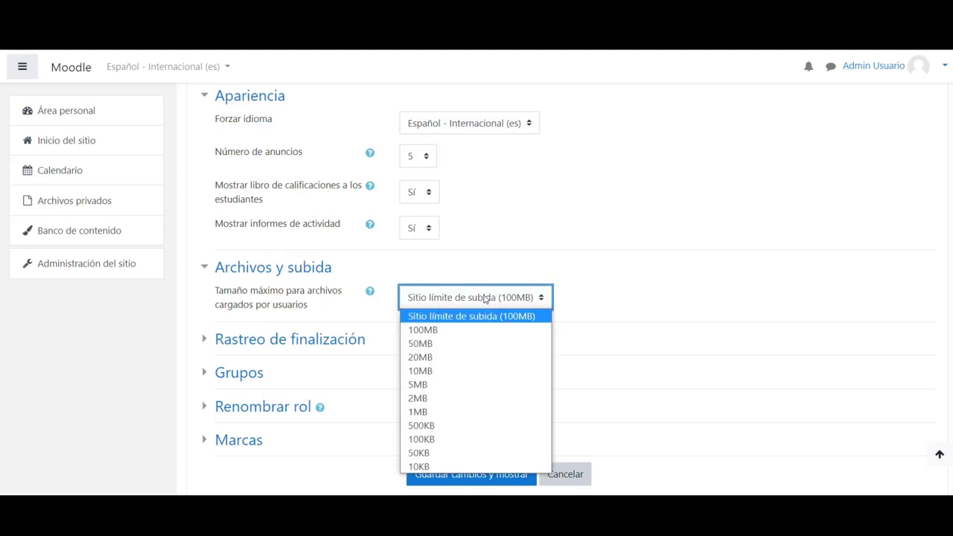
pyautogui.click(499, 372)
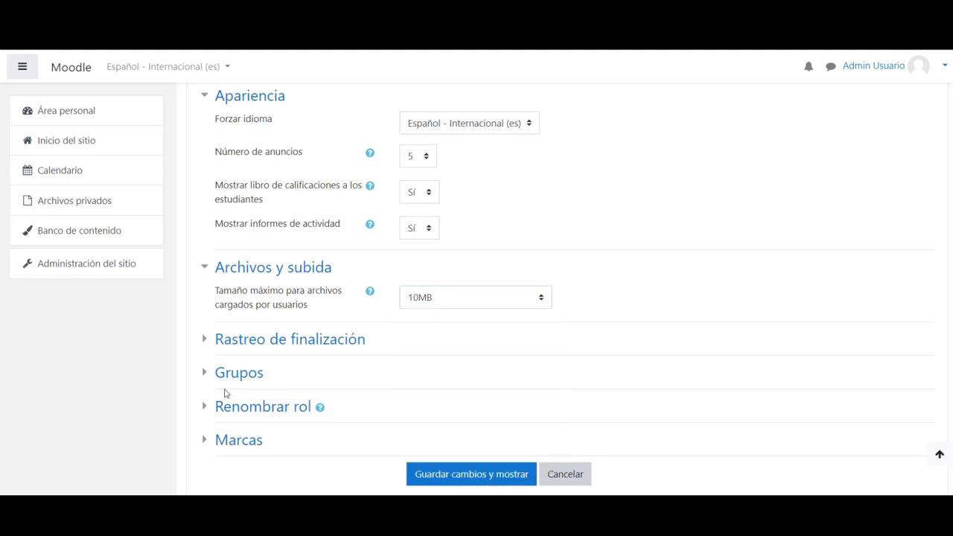
# - Save the course settings, dismiss the advertisement on the participants page and open the HIG20202 course main page
pyautogui.scroll(-1, 567, 287)
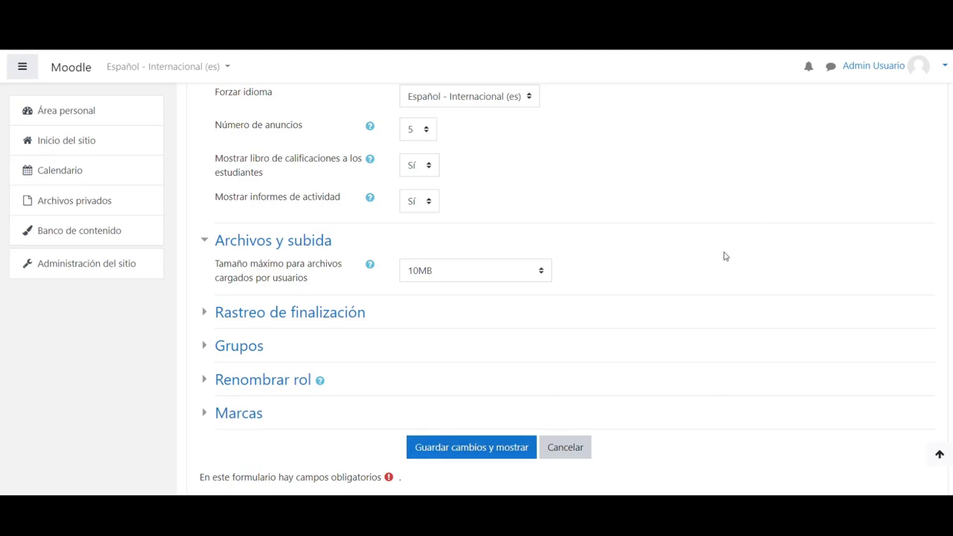
pyautogui.click(456, 456)
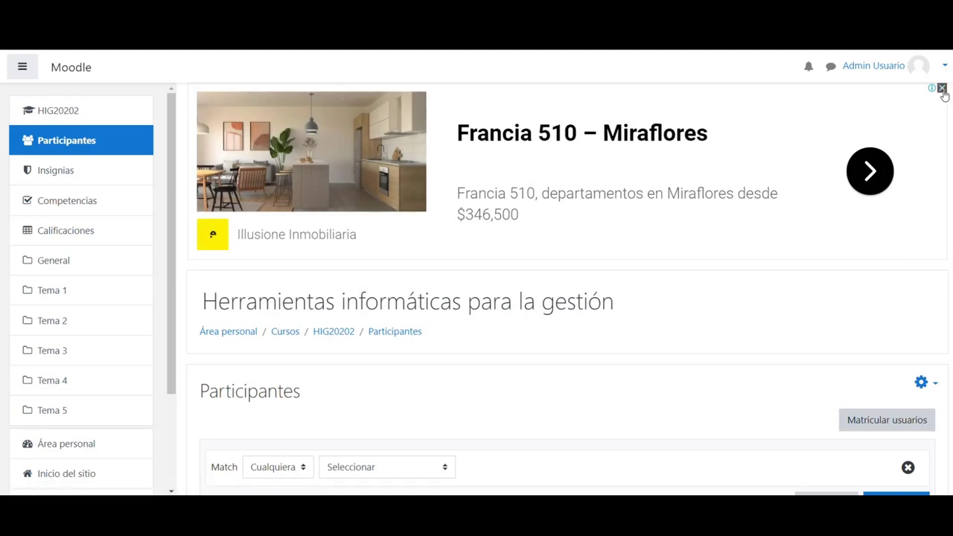
pyautogui.click(942, 88)
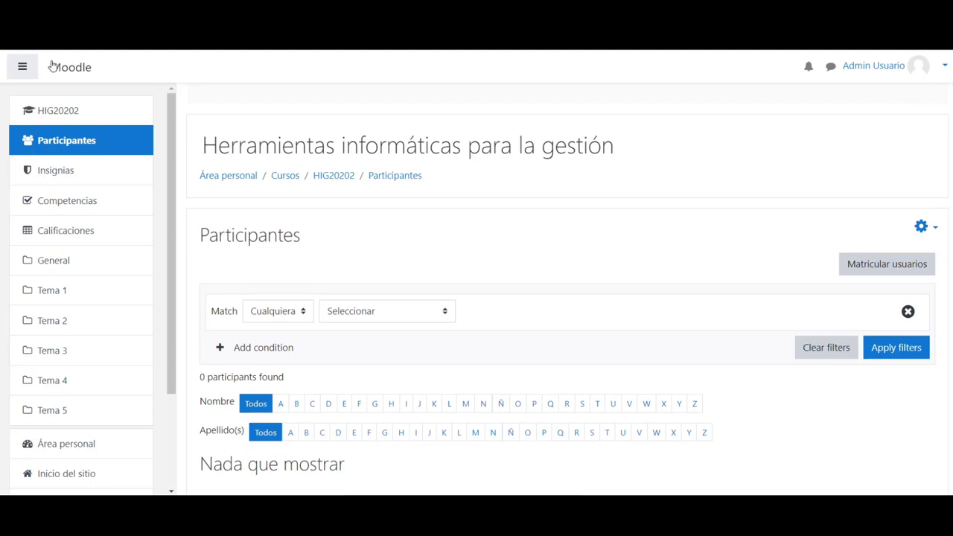
pyautogui.click(47, 115)
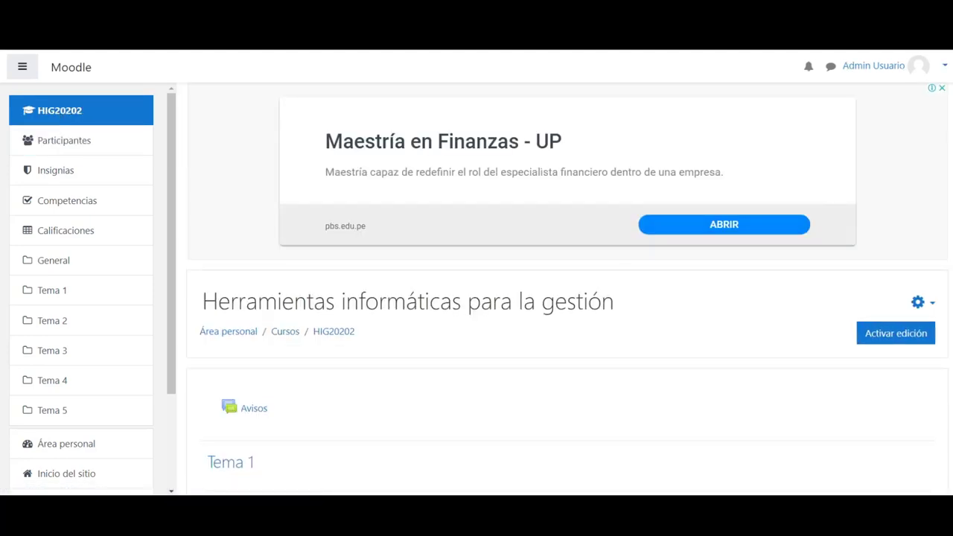
# - Review the course title and its list of topics, and turn on editing for the course
pyautogui.scroll(-2, 942, 275)
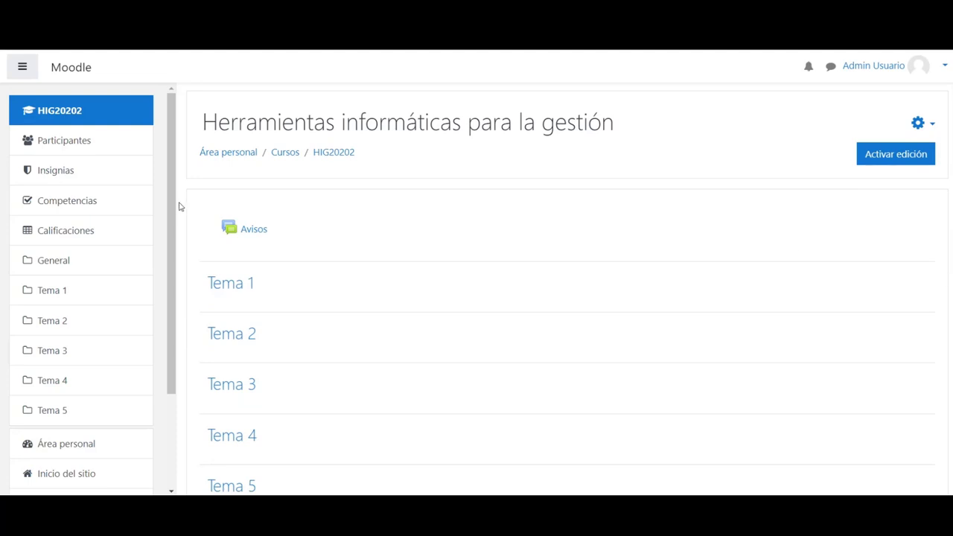
pyautogui.moveTo(202, 122); pyautogui.dragTo(615, 124)
pyautogui.scroll(-1, 531, 175)
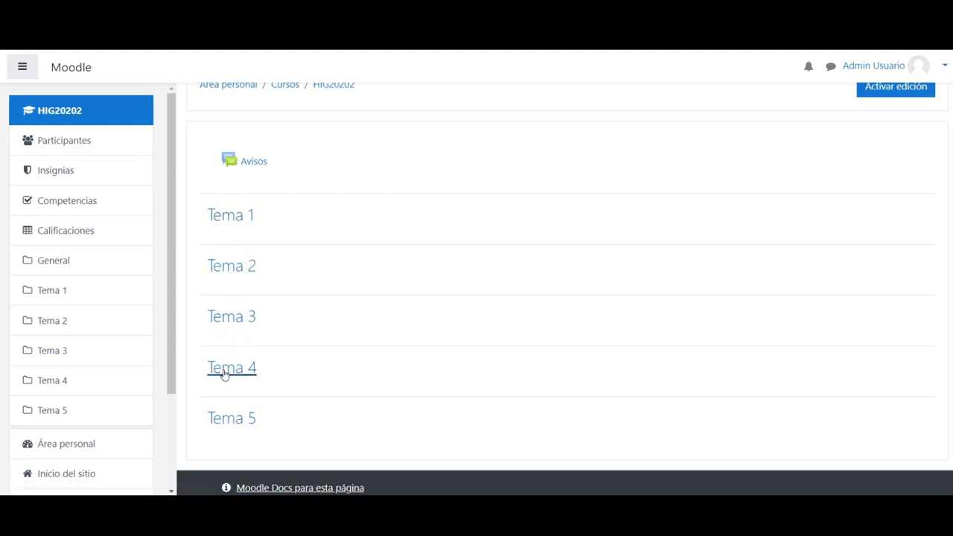
pyautogui.scroll(1, 408, 298)
pyautogui.tripleClick(408, 135)
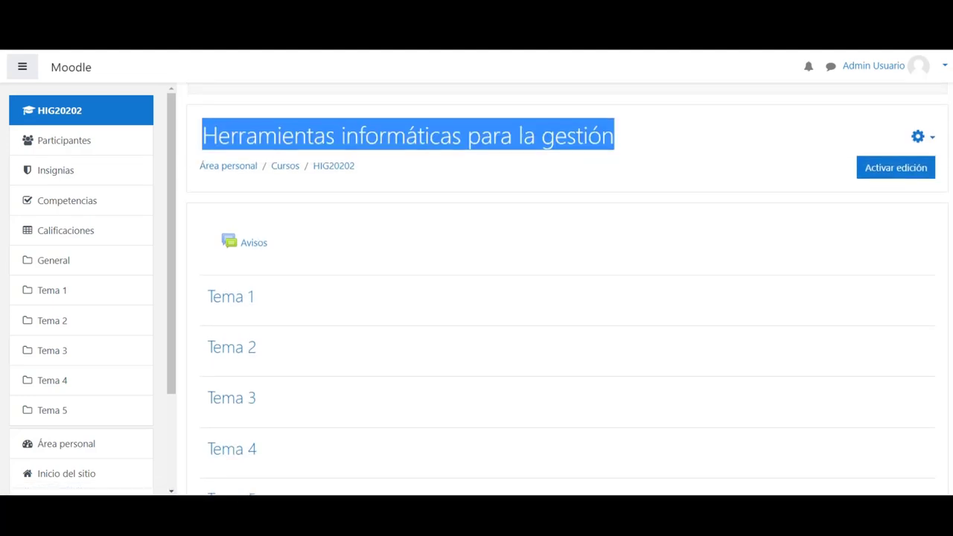
pyautogui.click(881, 172)
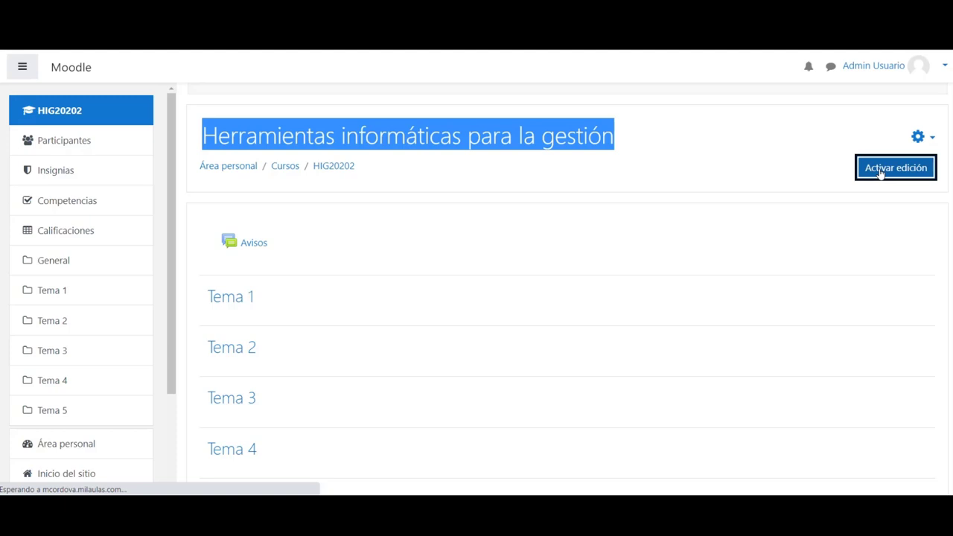
pyautogui.scroll(-2, 915, 298)
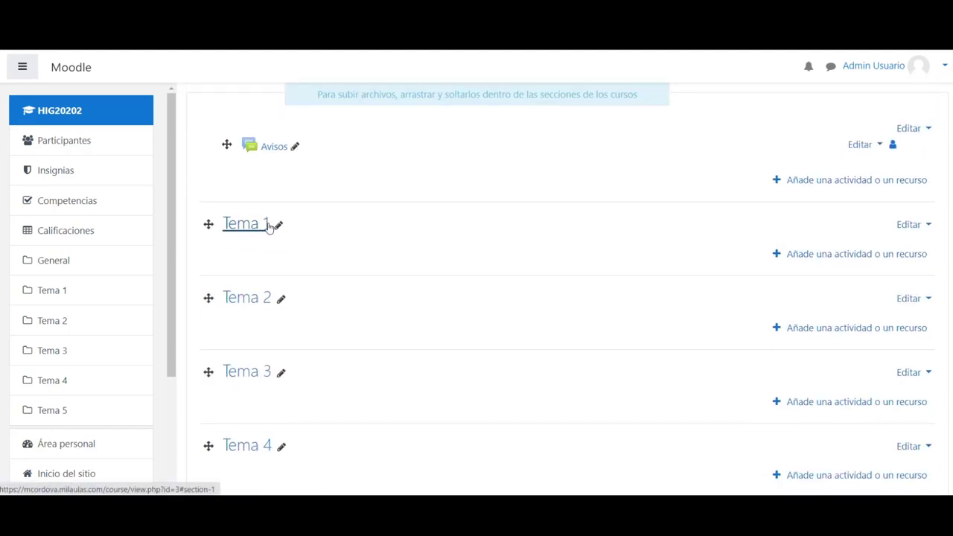
# - Switch to the Word syllabus and copy the first capacity element, "Utilizar funciones condicionales en la solución de problemas básicos."
pyautogui.hotkey('alt', 'Tab')
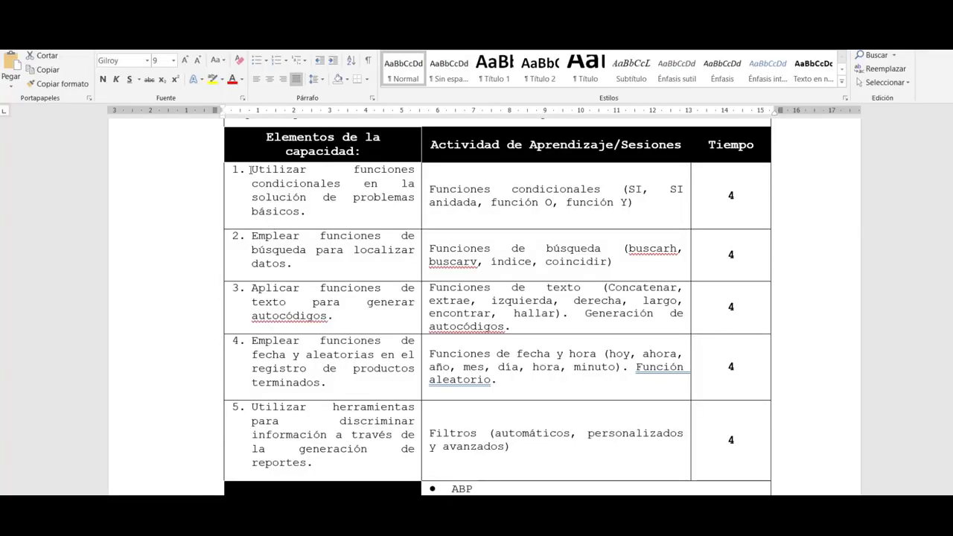
pyautogui.moveTo(250, 169); pyautogui.dragTo(305, 211)
pyautogui.hotkey('ctrl', 'c')
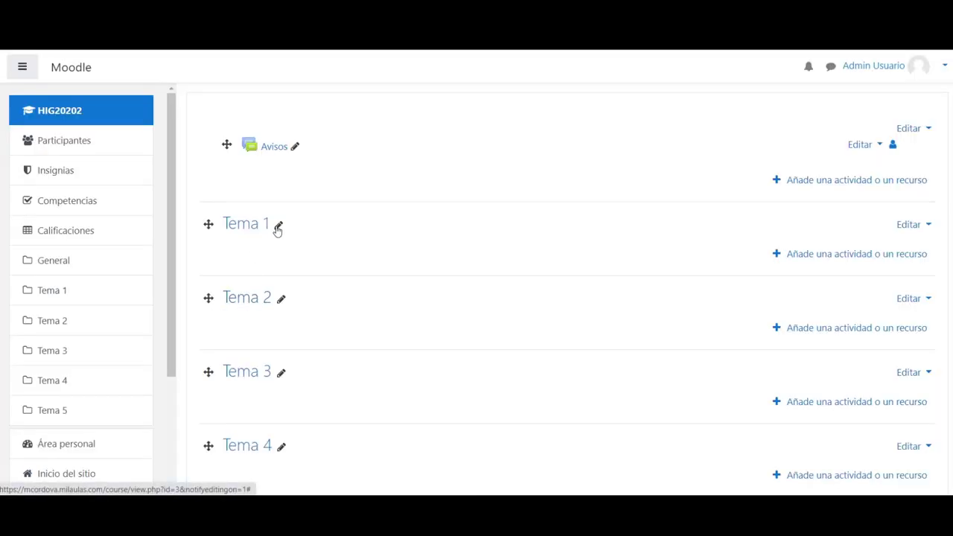
# - Open the settings of section "Tema 1" and enable a custom section name, setting it to "Capacidad 1"
pyautogui.click(923, 224)
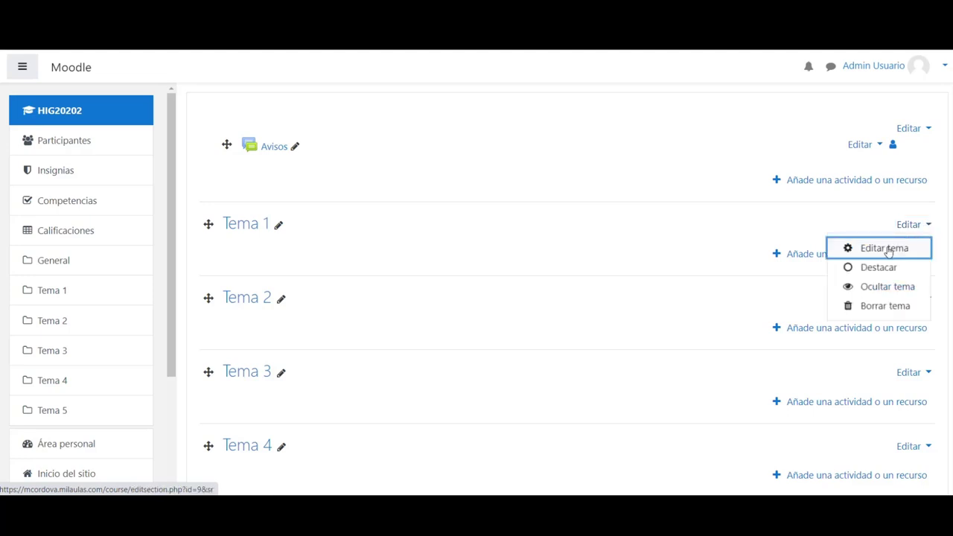
pyautogui.click(886, 249)
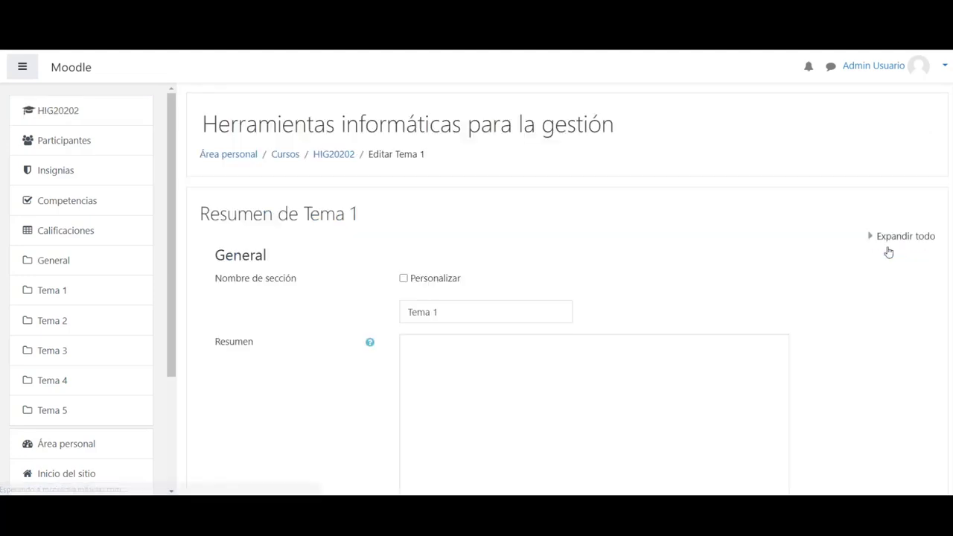
pyautogui.moveTo(476, 311); pyautogui.dragTo(377, 315)
pyautogui.hotkey('alt', 'Tab')
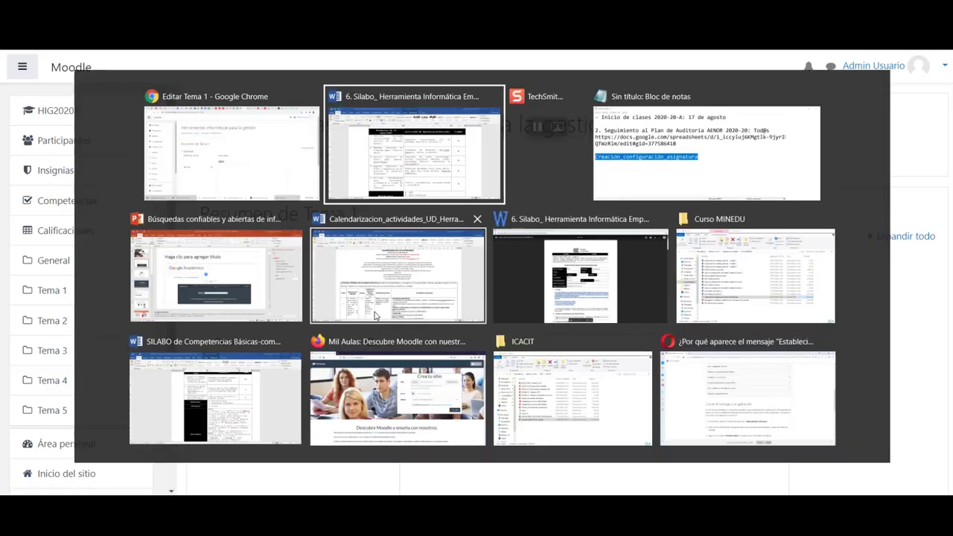
pyautogui.hotkey('alt', 'Tab')
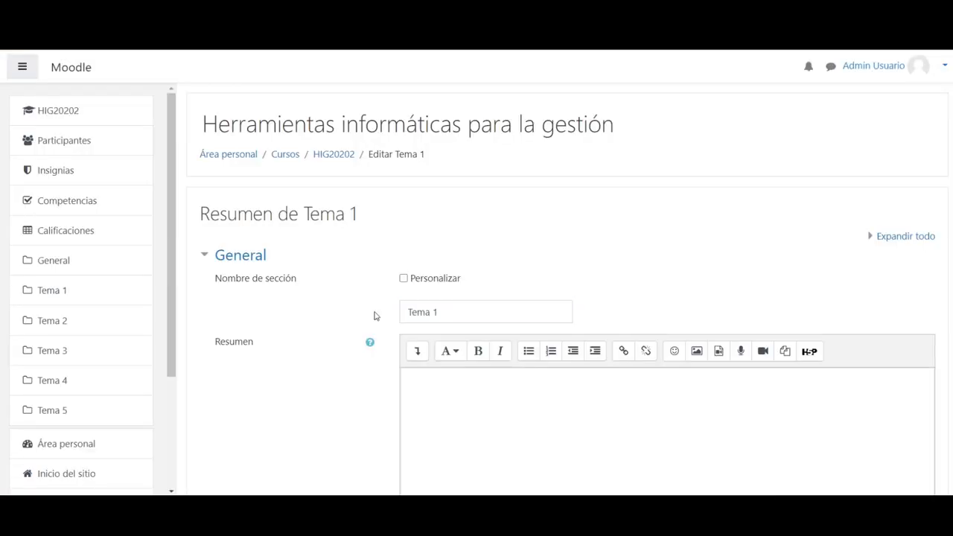
pyautogui.click(420, 283)
pyautogui.click(429, 313)
pyautogui.write('E')
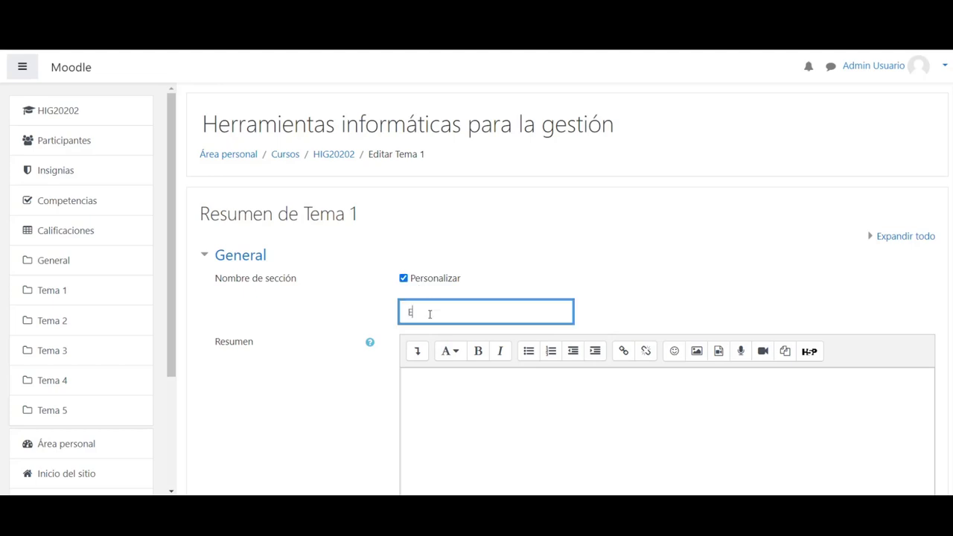
pyautogui.write('lem')
pyautogui.write('Capacidad 1')
# - Paste "Utilizar funciones condicionales en la solución de problemas básicos." as the summary of Capacidad 1 and save the section changes
pyautogui.scroll(-3, 451, 310)
pyautogui.click(481, 240)
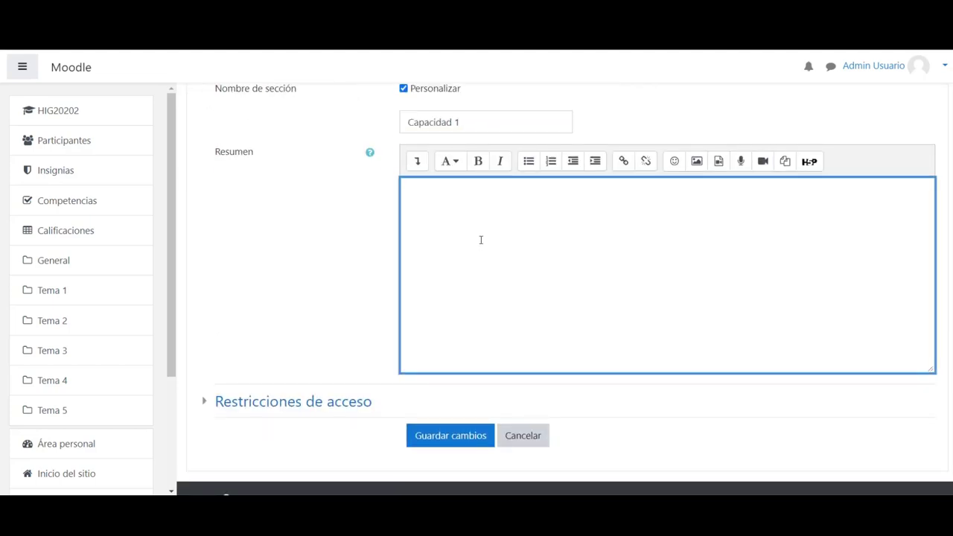
pyautogui.hotkey('ctrl', 'v')
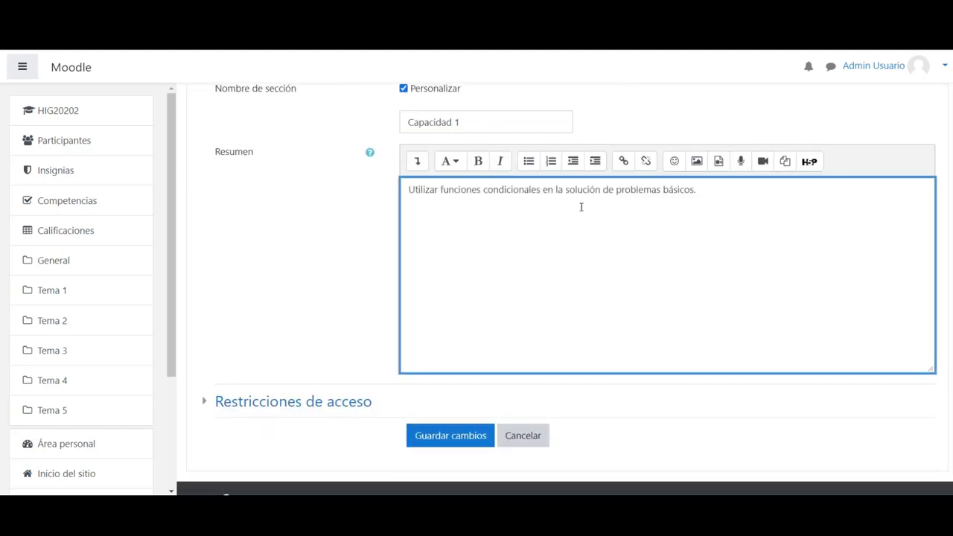
pyautogui.click(435, 436)
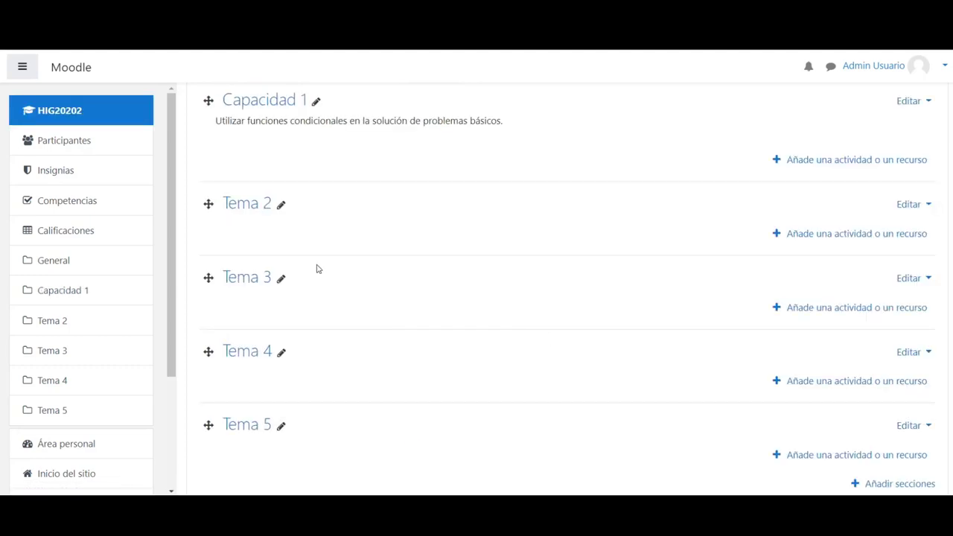
pyautogui.scroll(2, 316, 269)
pyautogui.click(282, 332)
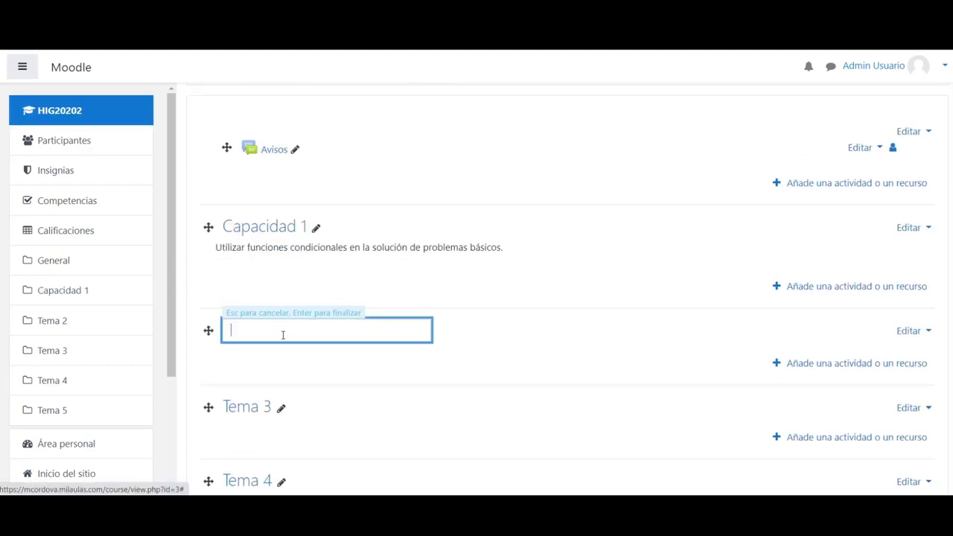
pyautogui.press('Escape')
# - Switch to the Word syllabus and copy the second capacity element, "Emplear funciones de búsqueda para localizar datos."
pyautogui.hotkey('alt', 'Tab')
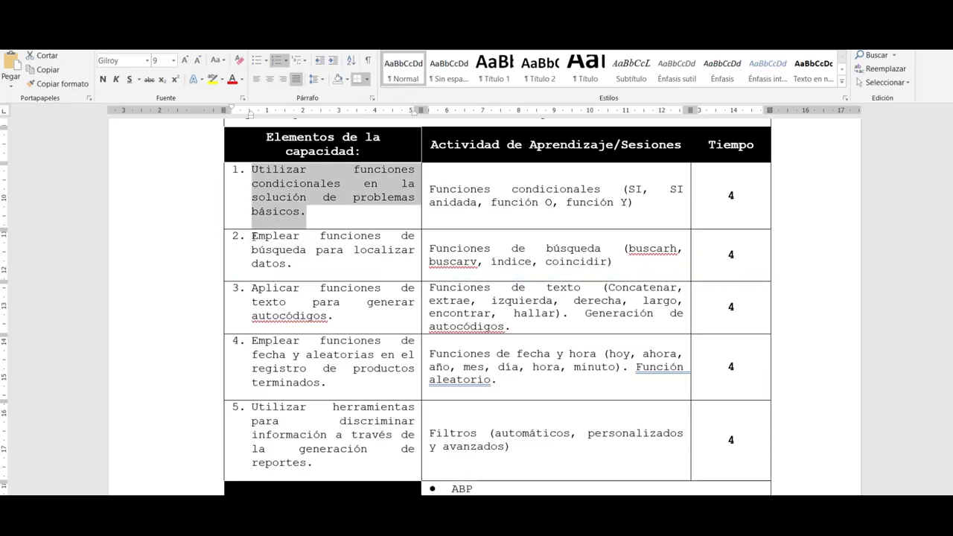
pyautogui.moveTo(253, 235); pyautogui.dragTo(297, 265)
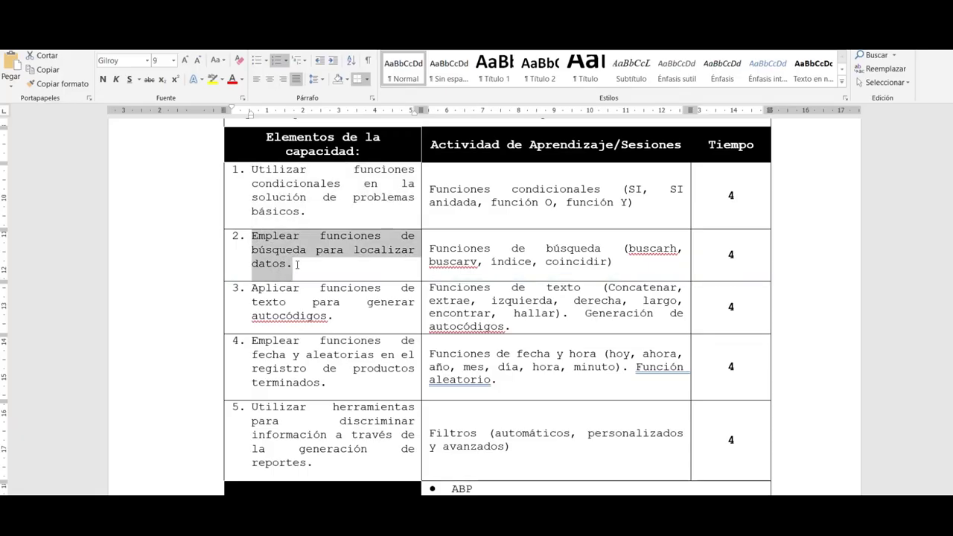
pyautogui.hotkey('ctrl', 'c')
# - Switch back to the Moodle course page and rename the section "Tema 2" as "Capacidad 2"
pyautogui.hotkey('alt', 'Tab')
pyautogui.click(281, 331)
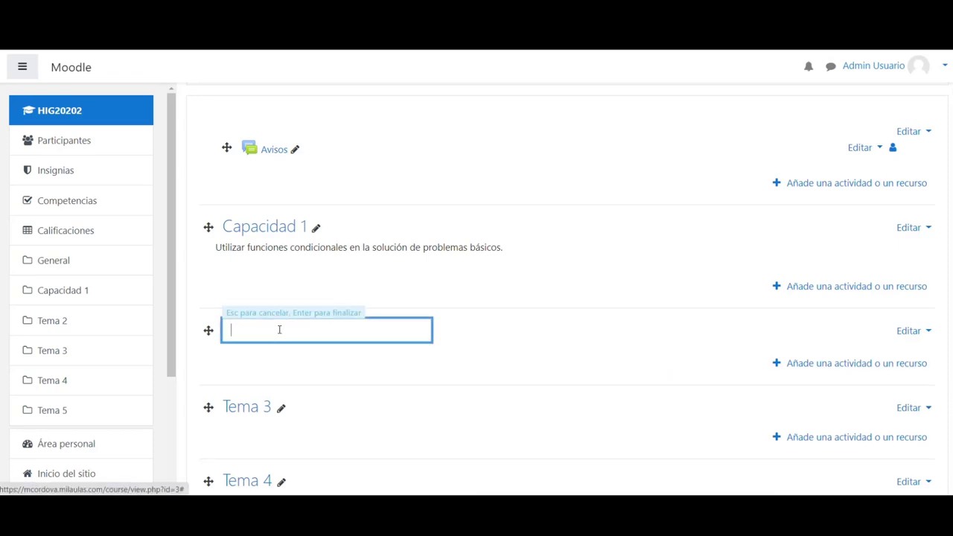
pyautogui.write('Capacidad 2')
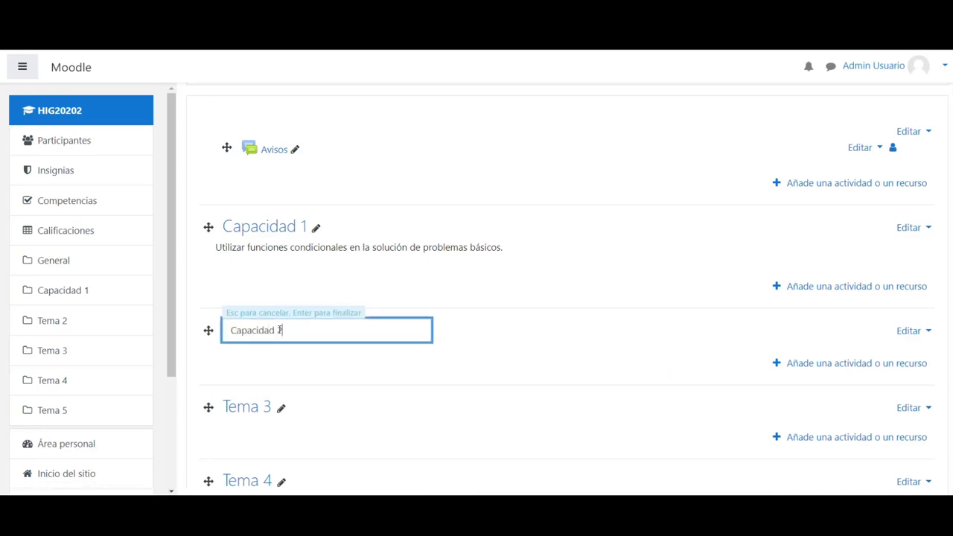
pyautogui.press('Return')
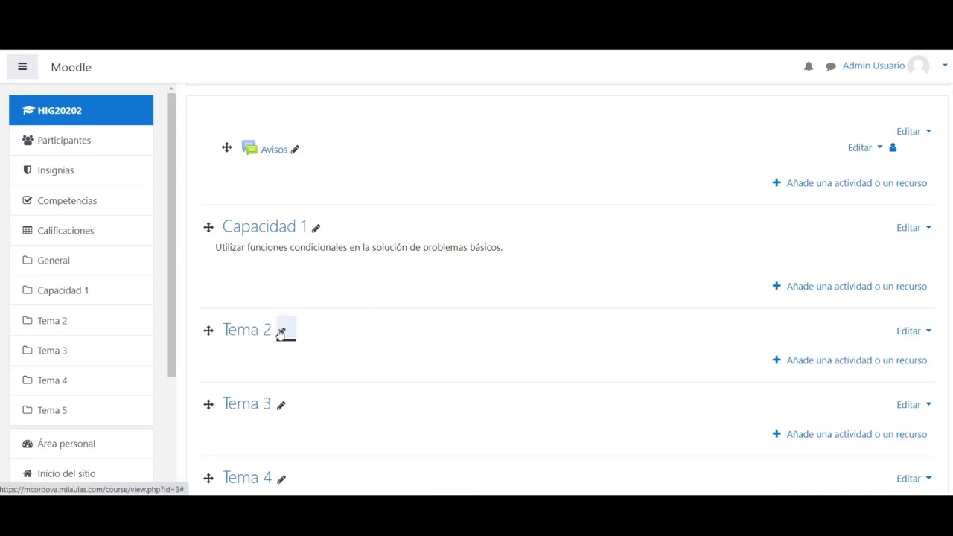
# - Edit section Capacidad 2, paste "Emplear funciones de búsqueda para localizar datos." as its summary and save the changes
pyautogui.click(928, 332)
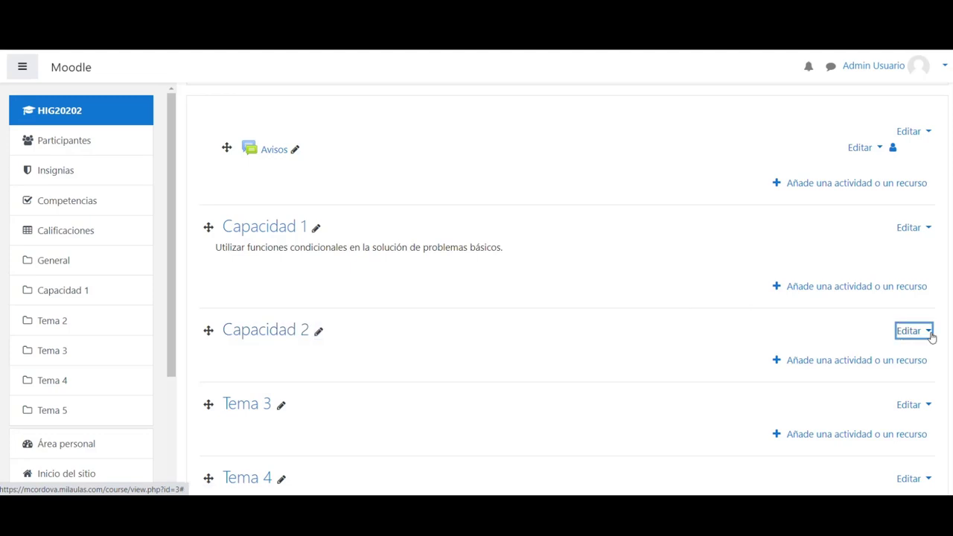
pyautogui.click(873, 356)
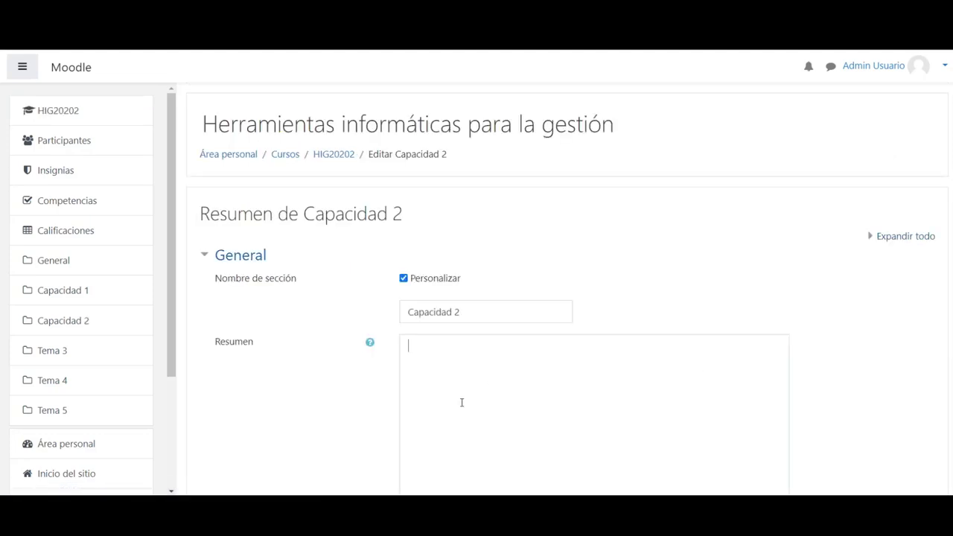
pyautogui.scroll(-1, 476, 395)
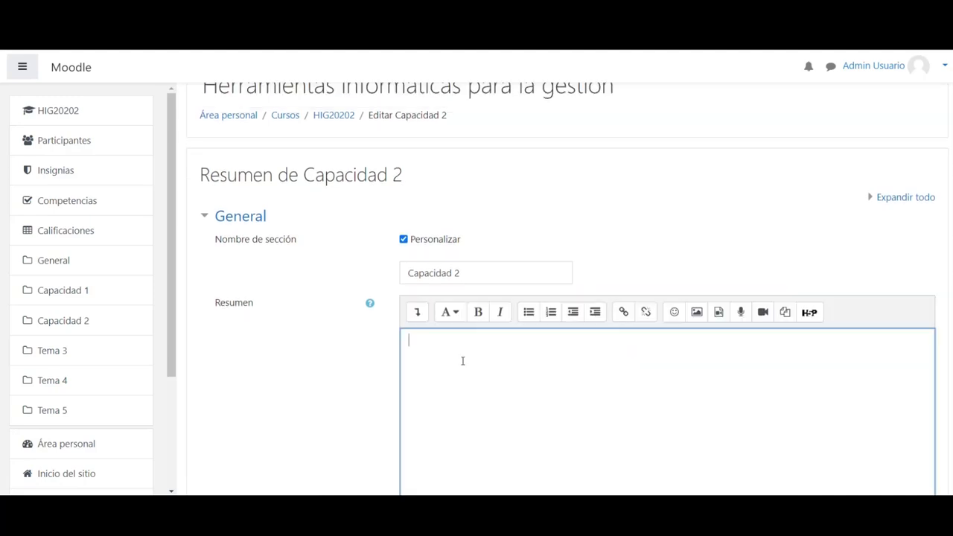
pyautogui.hotkey('ctrl', 'v')
pyautogui.scroll(-2, 462, 368)
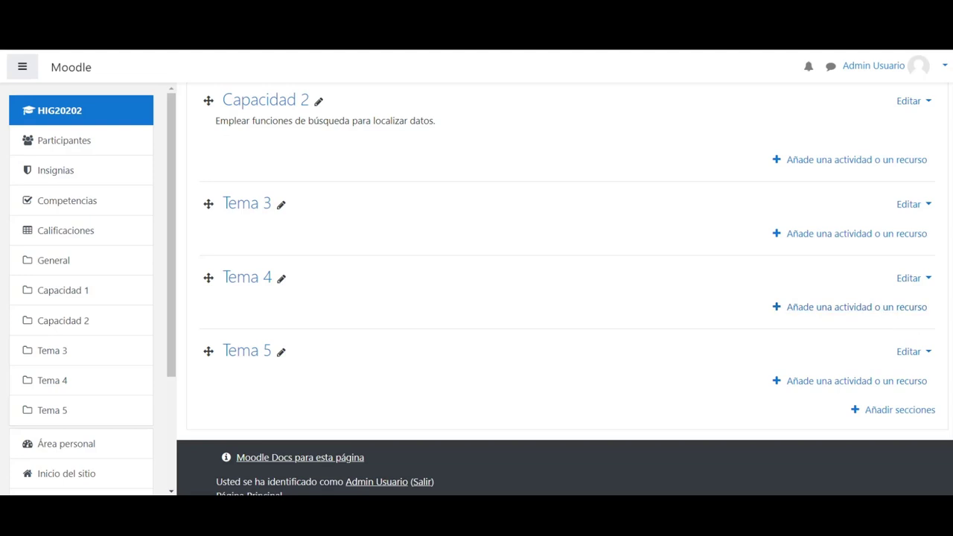
# - Review the section names and summaries on the course page and turn off editing for the course
pyautogui.scroll(3, 670, 255)
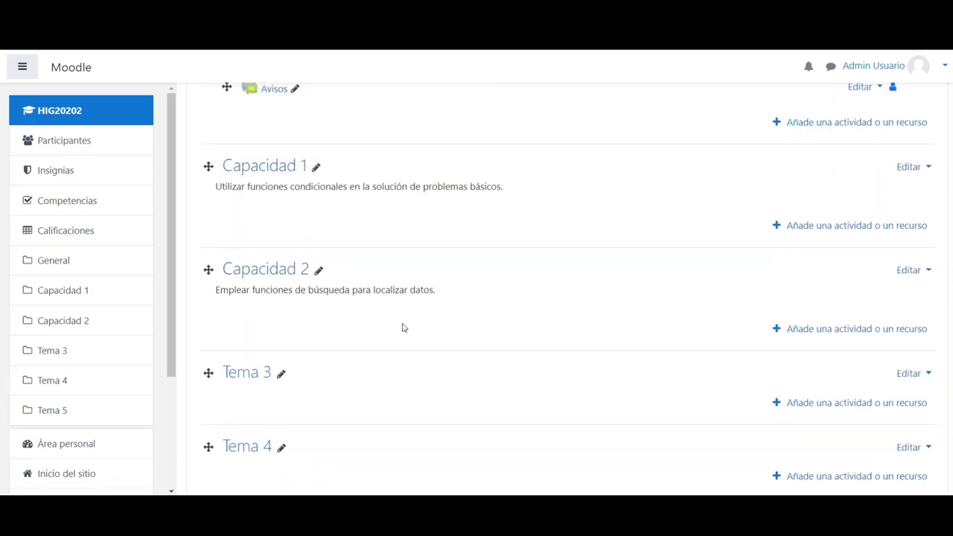
pyautogui.scroll(2, 402, 328)
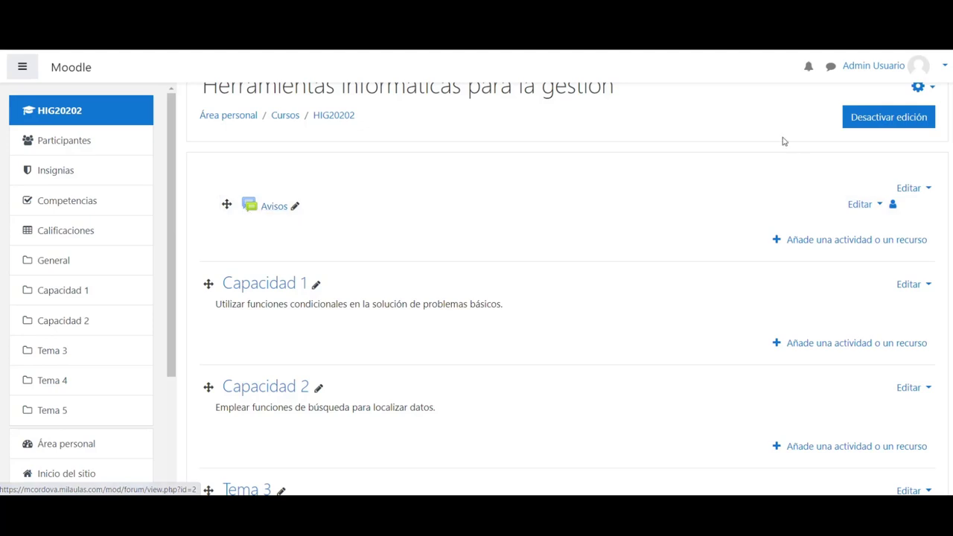
pyautogui.click(893, 125)
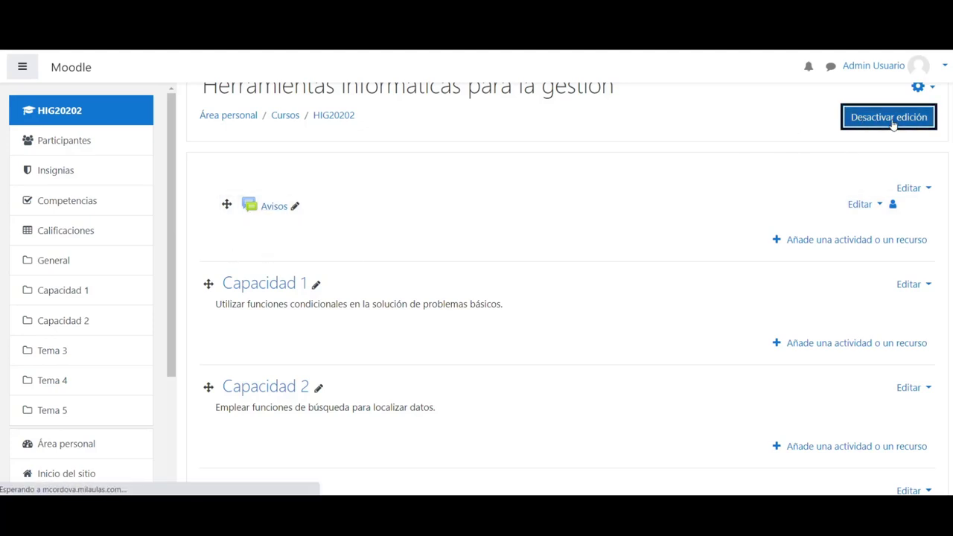